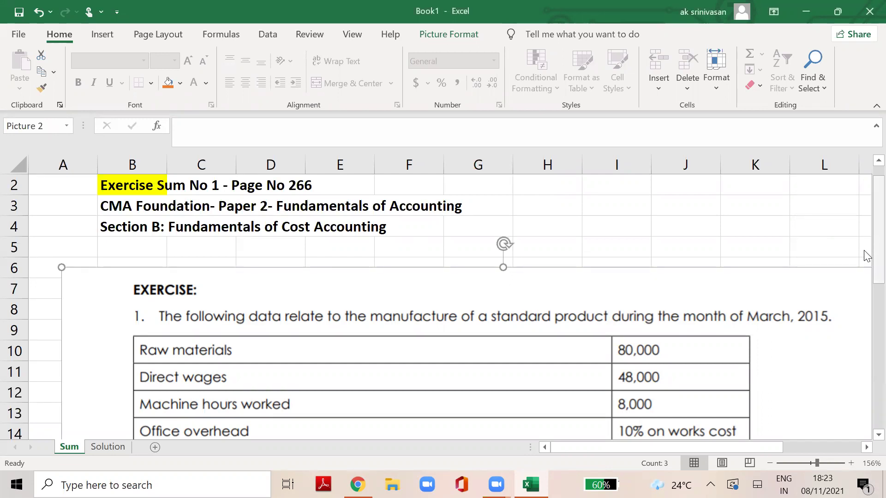
- Read the whole exercise on the Sum sheet, from the production data table to the cost sheet requirements and answers
{"action": "scroll", "coordinate": [865, 441], "scroll_direction": "down", "scroll_amount": 3}
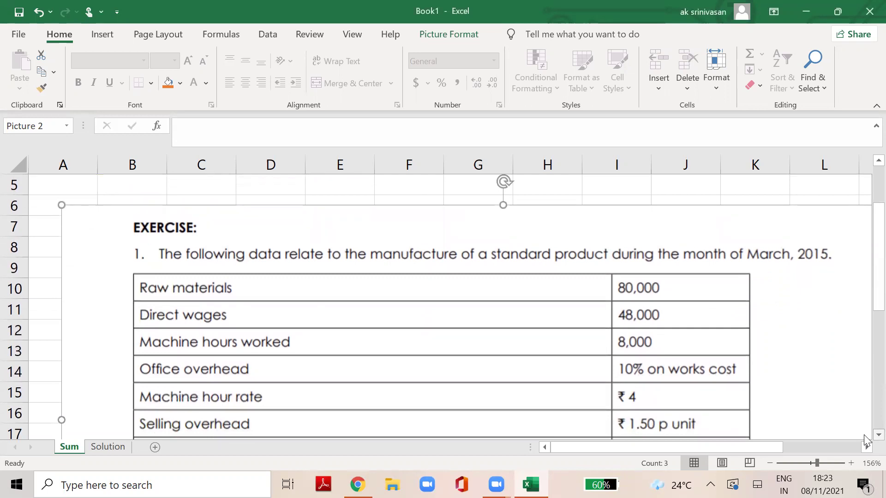
{"action": "scroll", "coordinate": [866, 441], "scroll_direction": "down", "scroll_amount": 4}
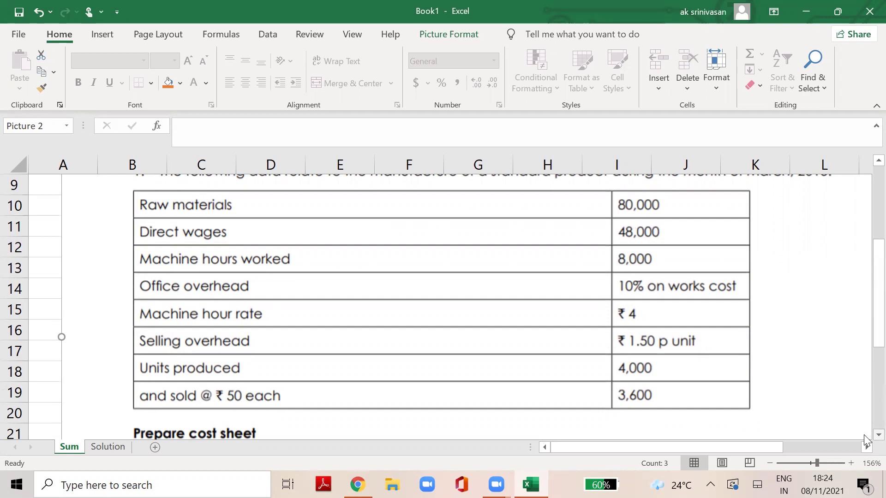
{"action": "left_click_drag", "start_coordinate": [865, 337], "coordinate": [866, 402]}
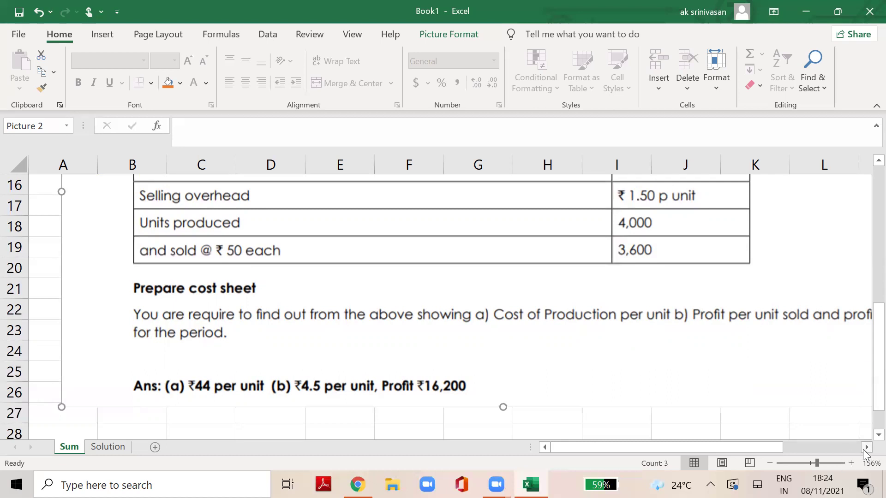
{"action": "mouse_move", "coordinate": [767, 449]}
{"action": "left_mouse_down"}
{"action": "mouse_move", "coordinate": [780, 449]}
{"action": "mouse_move", "coordinate": [767, 451]}
{"action": "left_mouse_up"}
{"action": "left_click_drag", "start_coordinate": [868, 340], "coordinate": [869, 253]}
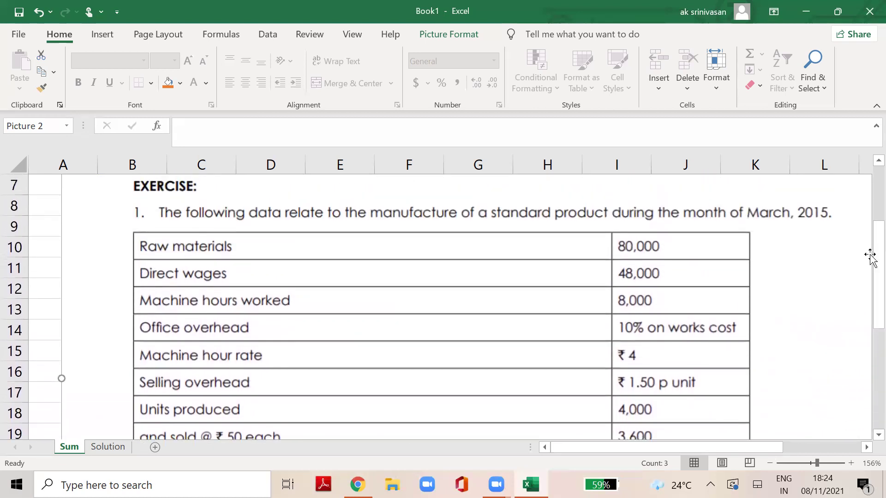
- Compare the units sold and closing stock figures on the Solution sheet with the unit data in the exercise on the Sum sheet
{"action": "left_click", "coordinate": [108, 446]}
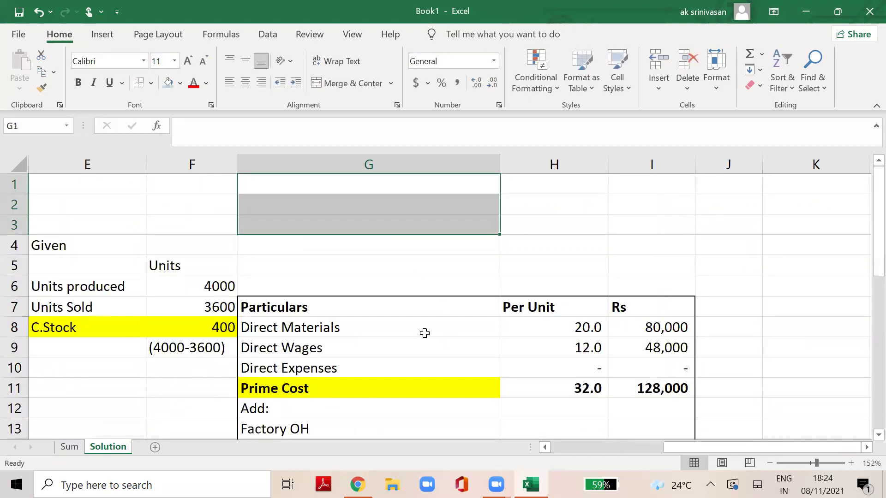
{"action": "scroll", "coordinate": [865, 440], "scroll_direction": "down", "scroll_amount": 1}
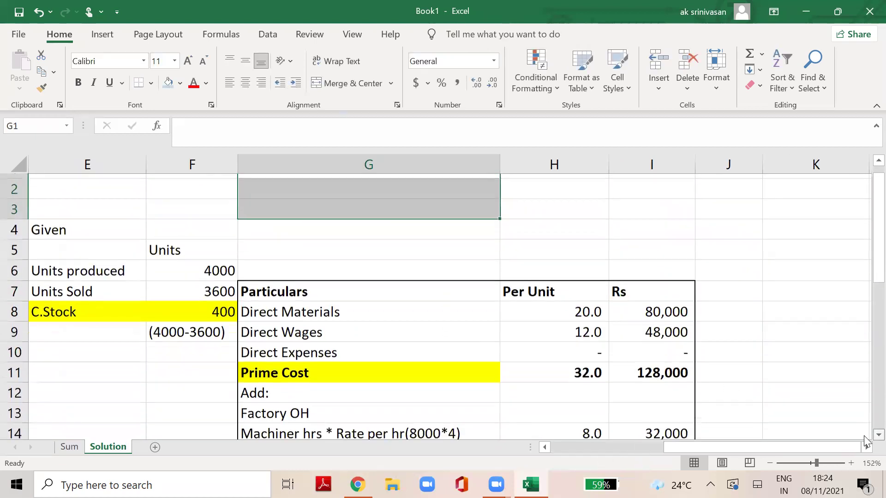
{"action": "scroll", "coordinate": [866, 441], "scroll_direction": "down", "scroll_amount": 1}
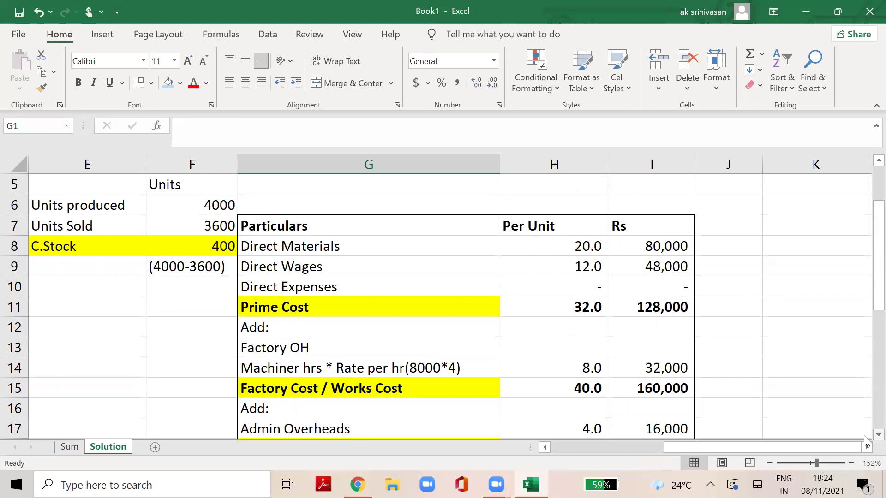
{"action": "left_click", "coordinate": [77, 451]}
{"action": "left_click_drag", "start_coordinate": [878, 257], "coordinate": [867, 302]}
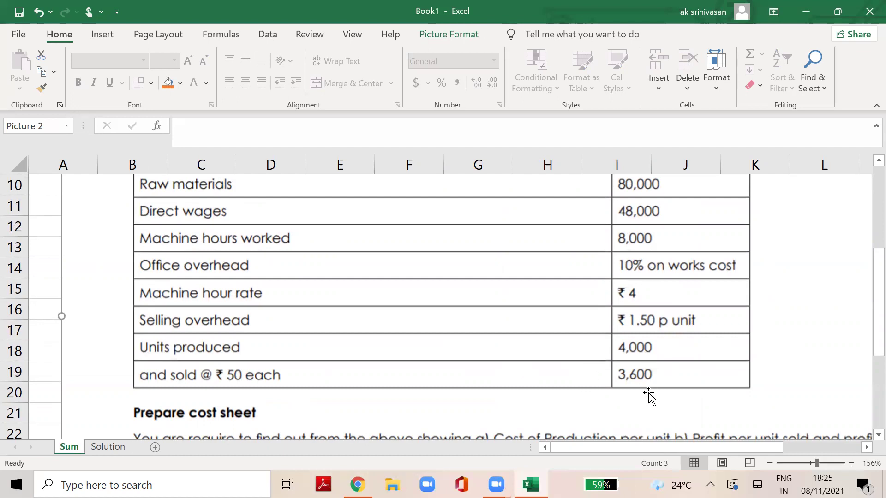
{"action": "left_click", "coordinate": [118, 450]}
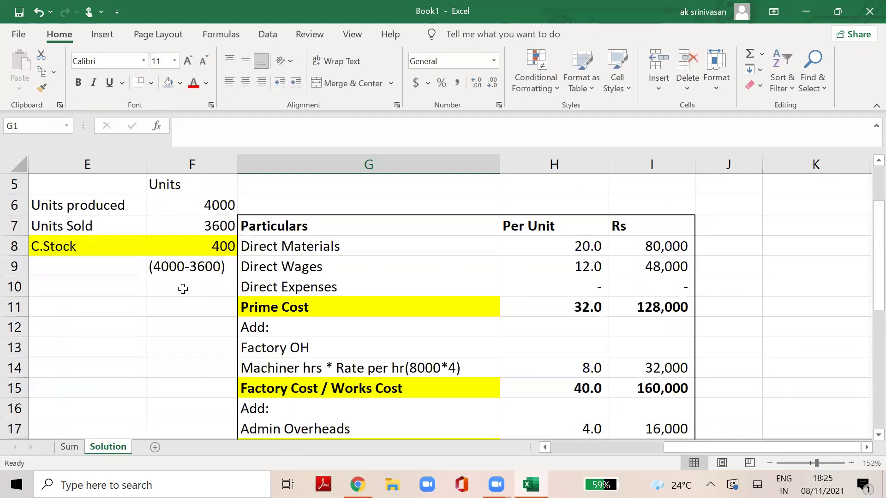
{"action": "left_click", "coordinate": [220, 226]}
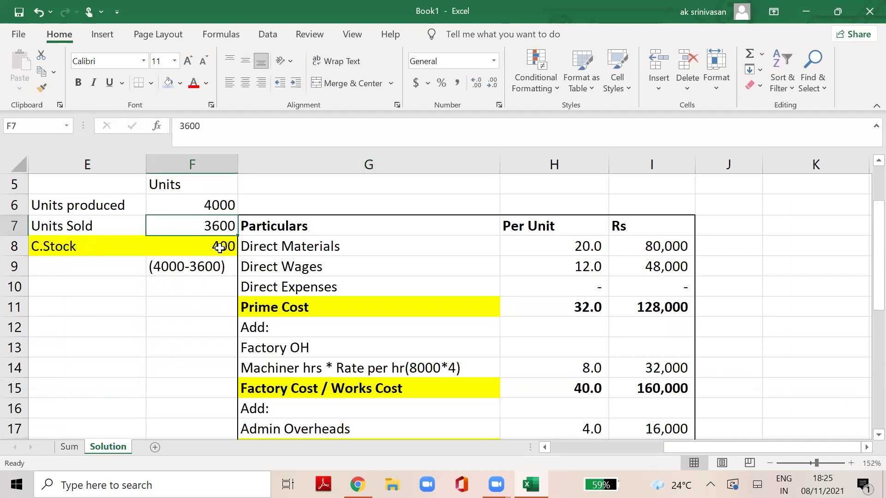
{"action": "left_click", "coordinate": [219, 250]}
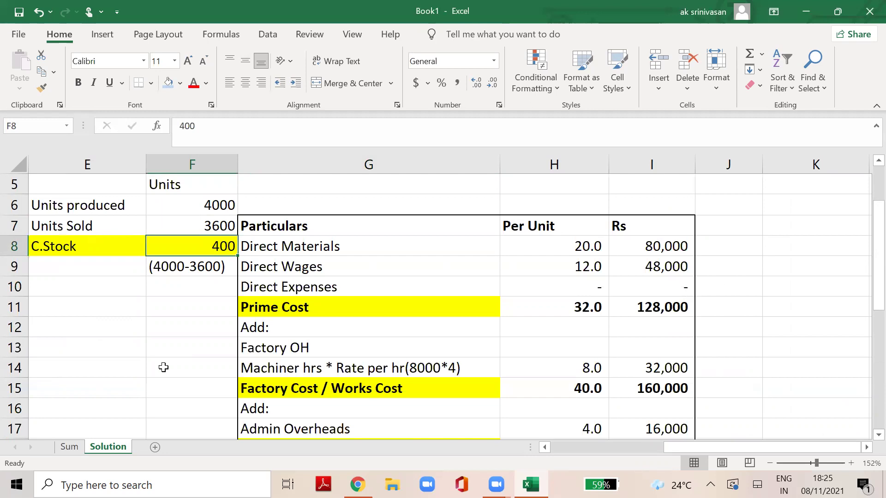
- Examine how the Direct Materials cost per unit derives from its total and the units produced, checking the exercise data
{"action": "left_click", "coordinate": [308, 251]}
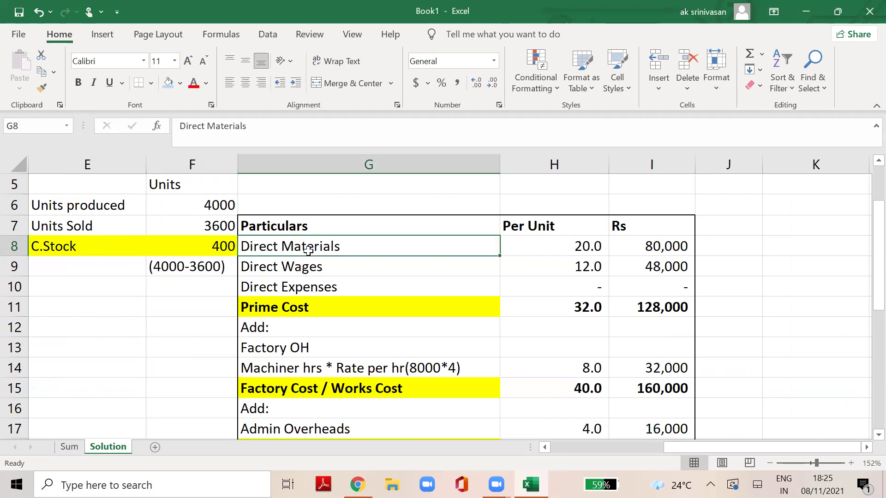
{"action": "left_click", "coordinate": [668, 246]}
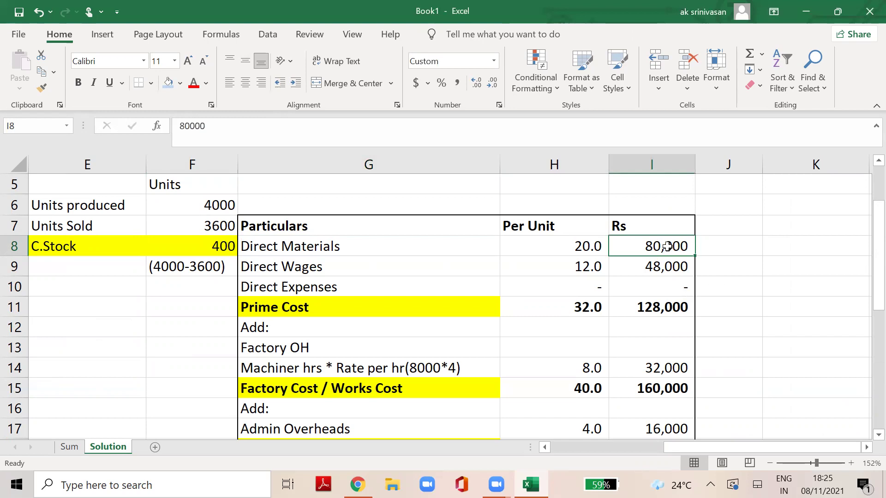
{"action": "left_click", "coordinate": [208, 205]}
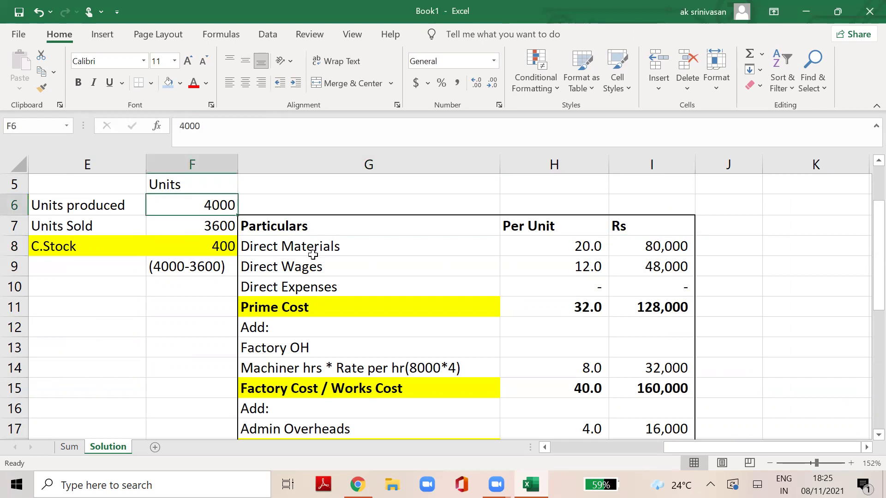
{"action": "left_click", "coordinate": [582, 245]}
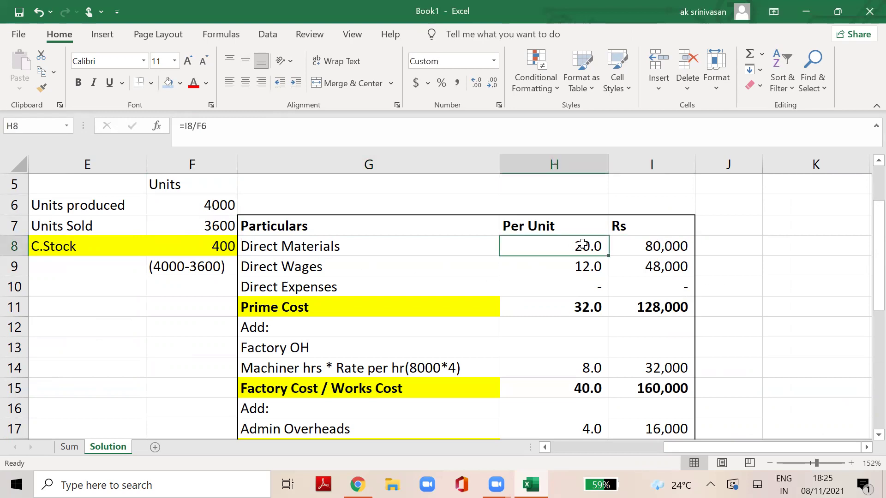
{"action": "left_click", "coordinate": [69, 446]}
{"action": "left_click_drag", "start_coordinate": [874, 291], "coordinate": [866, 334]}
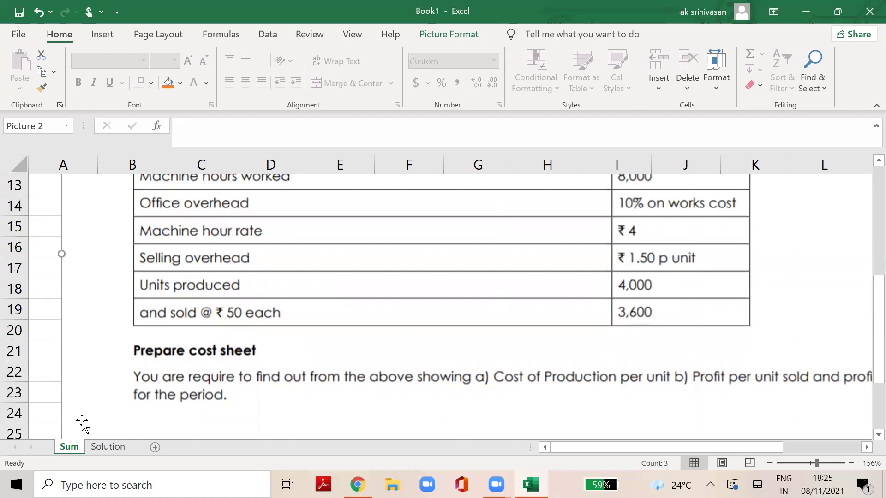
{"action": "left_click", "coordinate": [107, 447]}
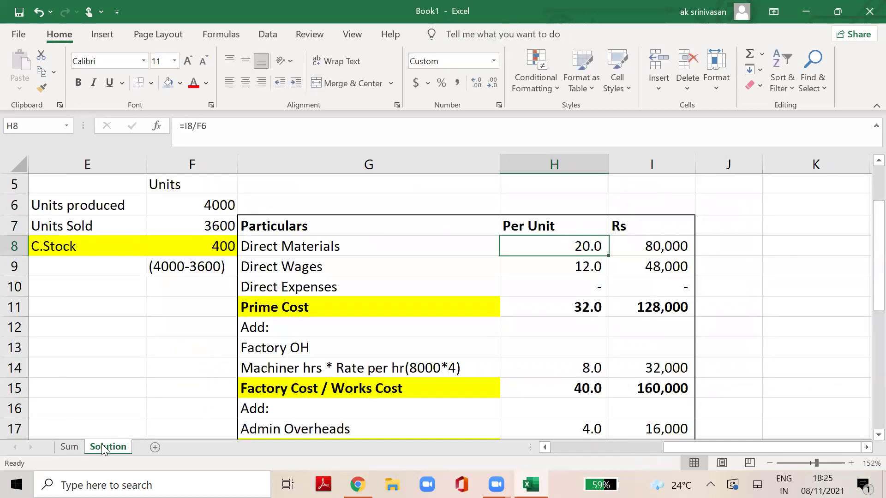
{"action": "key", "text": "Right"}
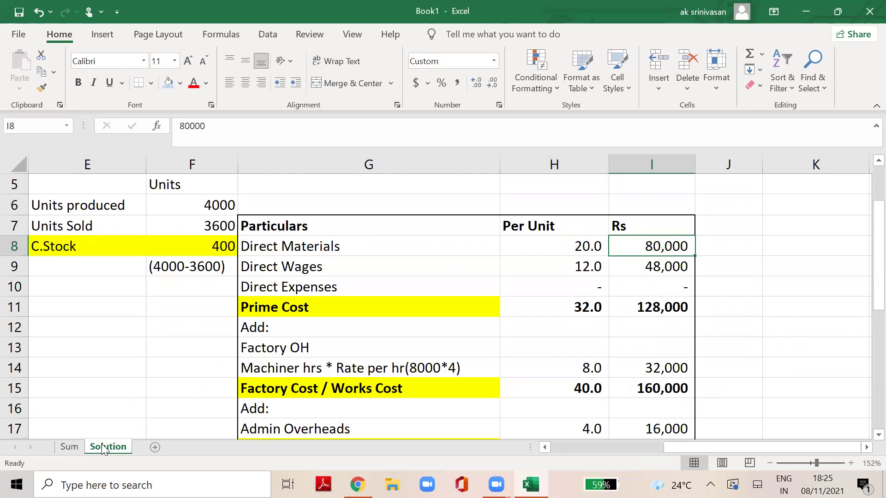
{"action": "key", "text": "Left"}
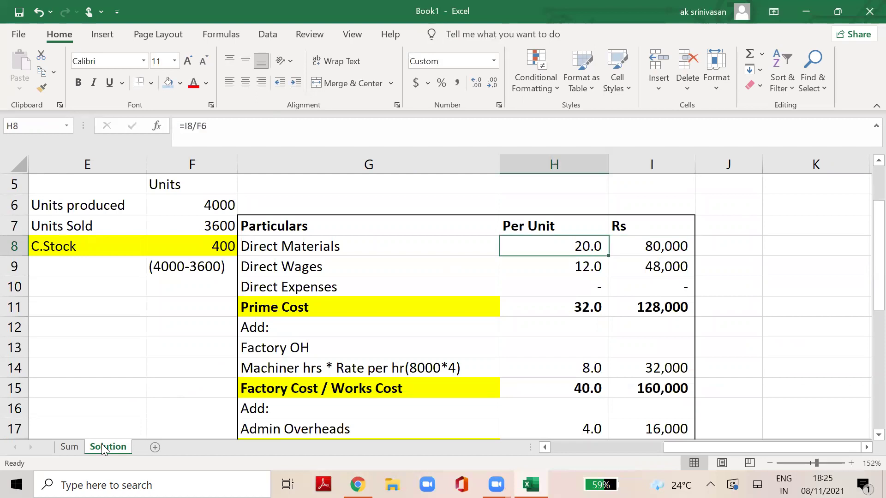
- Examine the per-unit and total figures for Direct Wages and Prime Cost, including the Direct Expenses row
{"action": "key", "text": "Down"}
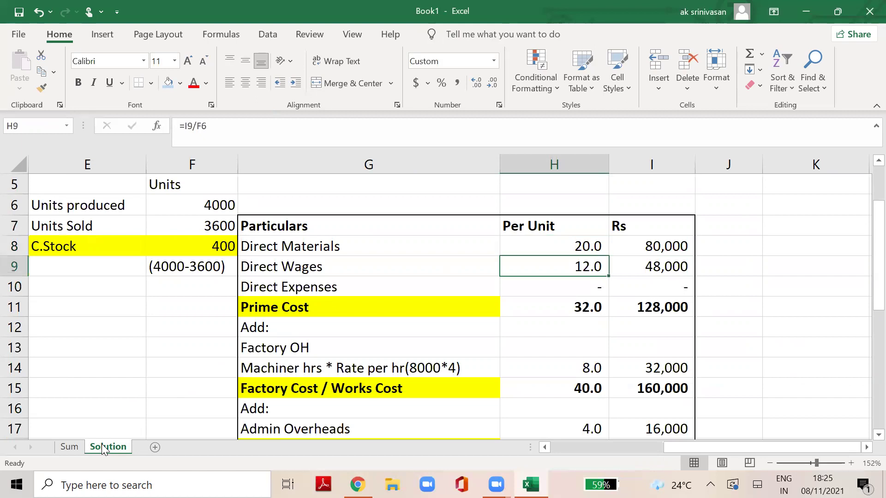
{"action": "key", "text": "Right"}
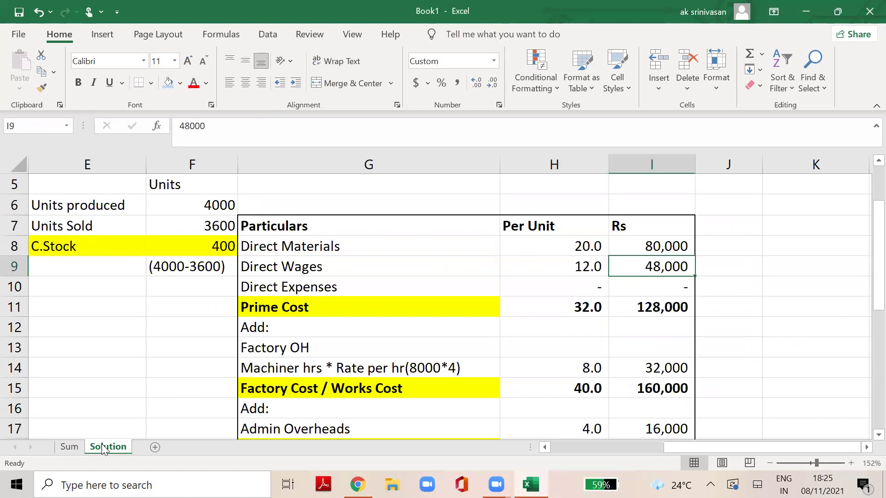
{"action": "key", "text": "Left"}
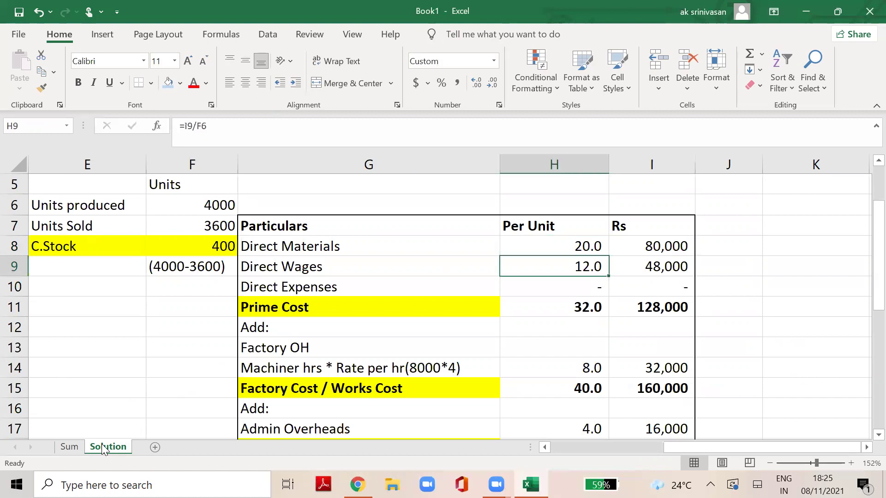
{"action": "key", "text": "Down"}
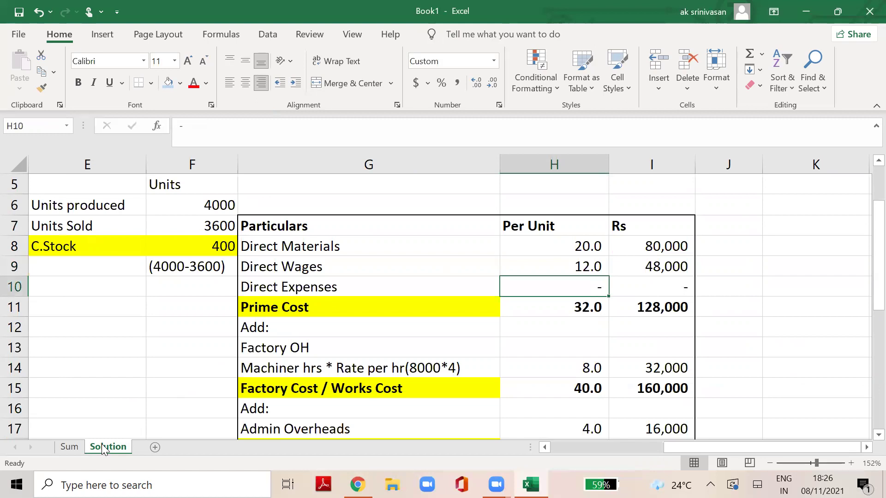
{"action": "key", "text": "Down"}
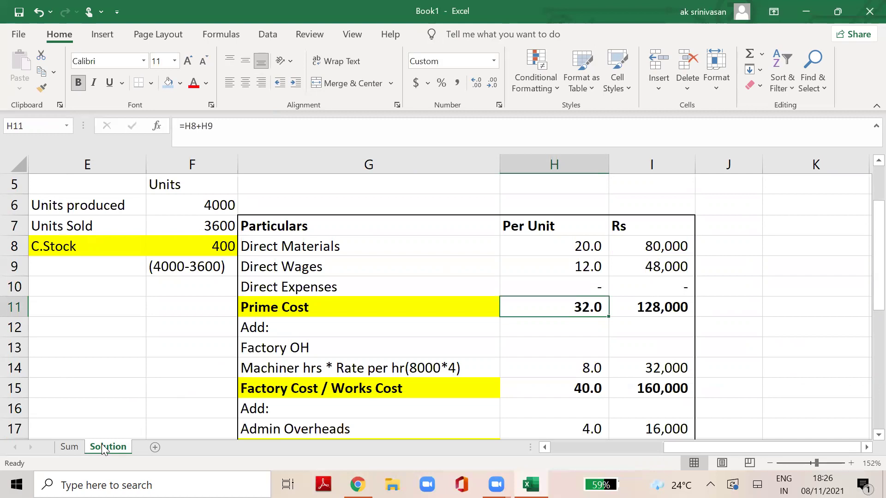
{"action": "key", "text": "Right"}
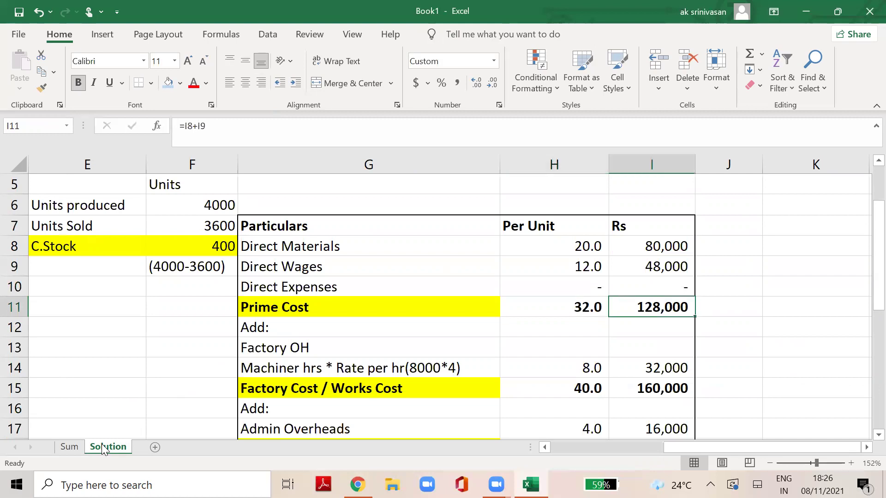
{"action": "left_click", "coordinate": [205, 215]}
{"action": "left_click", "coordinate": [585, 308]}
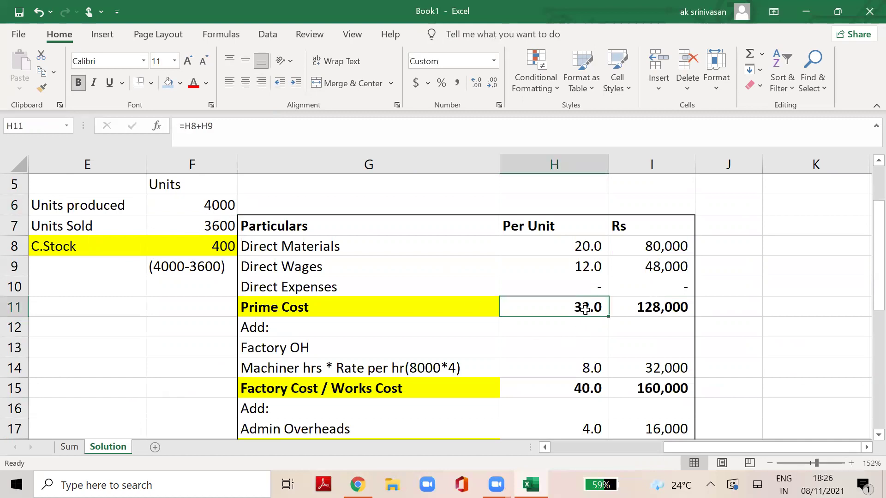
- Check the Factory OH total and per-unit cost in the cost sheet against the exercise's machine hours worked and machine hour rate
{"action": "key", "text": "Left"}
{"action": "key", "text": "Down"}
{"action": "key", "text": "Down"}
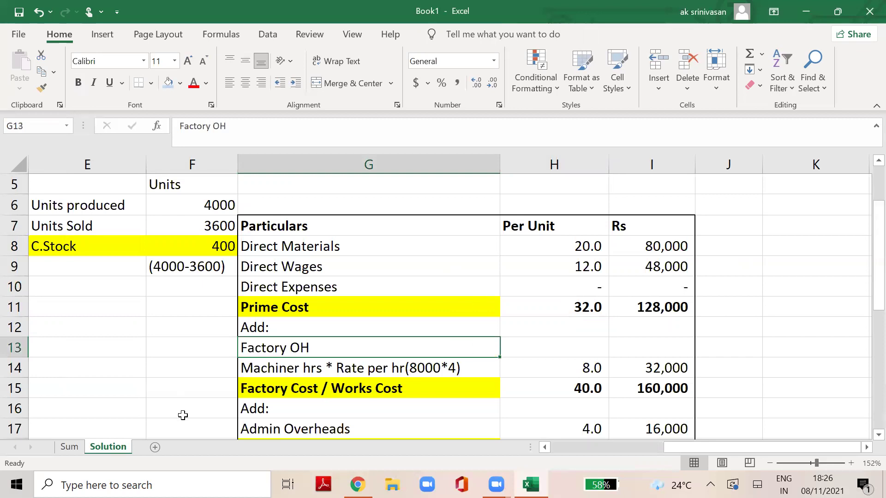
{"action": "left_click", "coordinate": [71, 448]}
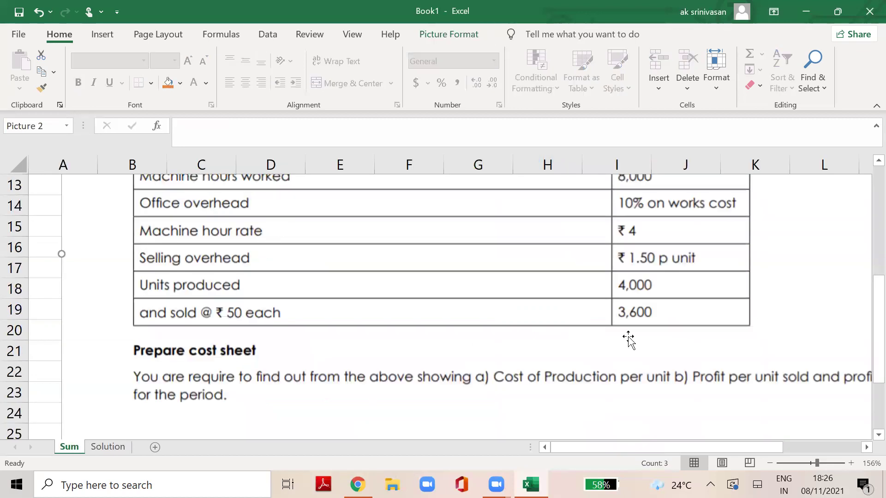
{"action": "left_click_drag", "start_coordinate": [879, 290], "coordinate": [866, 253]}
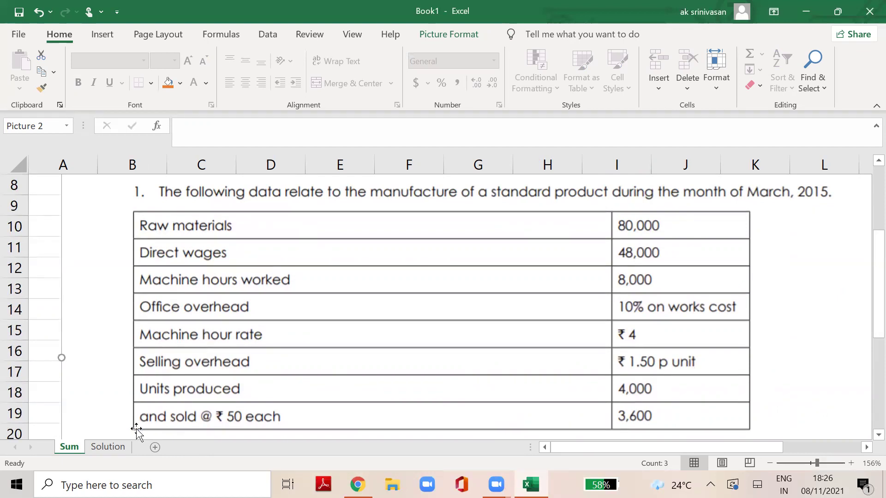
{"action": "left_click", "coordinate": [116, 447]}
{"action": "left_click", "coordinate": [672, 368]}
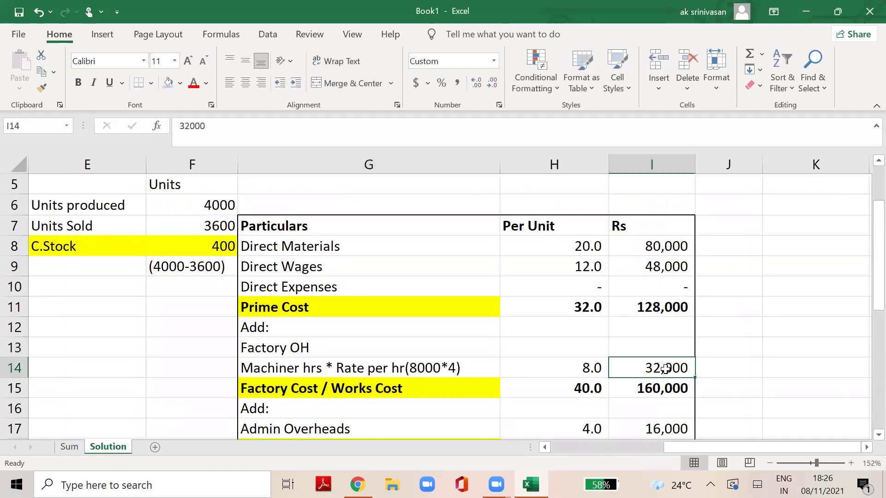
{"action": "left_click", "coordinate": [429, 372]}
{"action": "left_click", "coordinate": [686, 368]}
{"action": "left_click", "coordinate": [221, 208]}
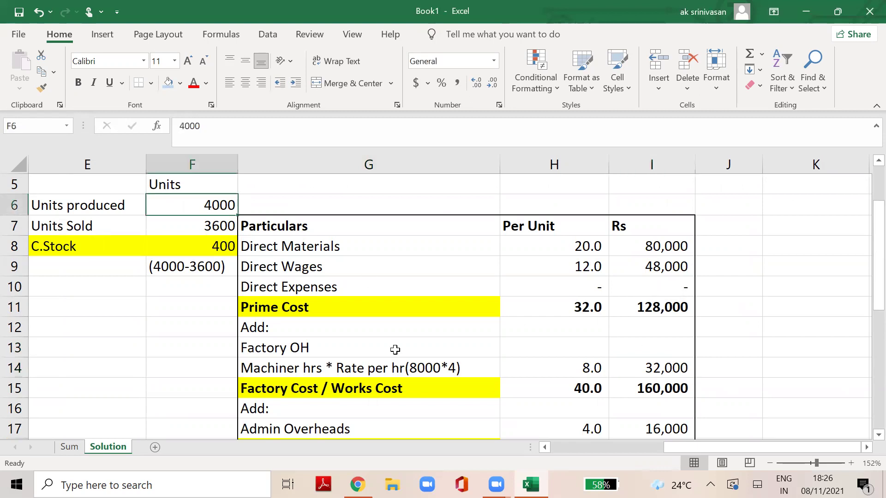
{"action": "left_click", "coordinate": [591, 370]}
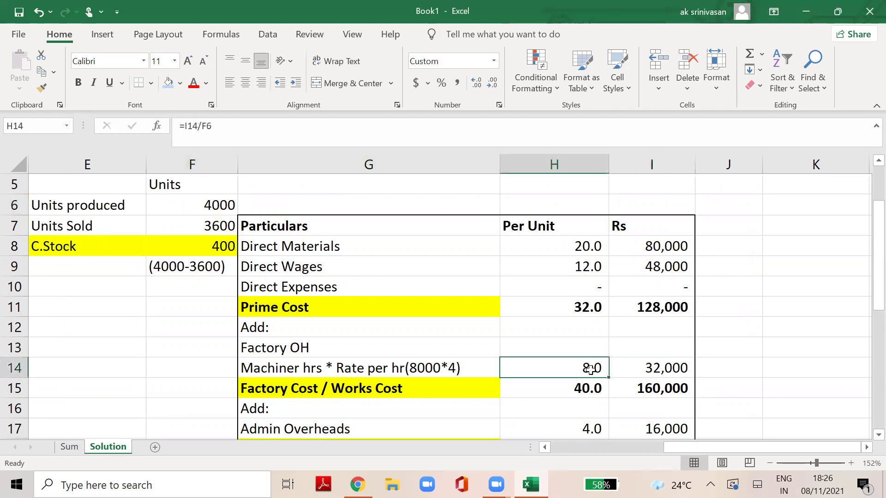
- Inspect the per-unit and total formulas in the Factory Cost / Works Cost row
{"action": "key", "text": "Down"}
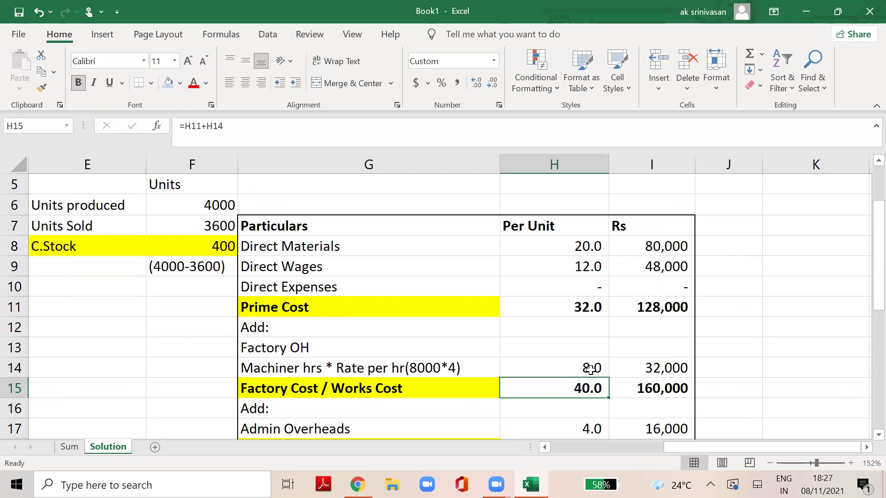
{"action": "key", "text": "Right"}
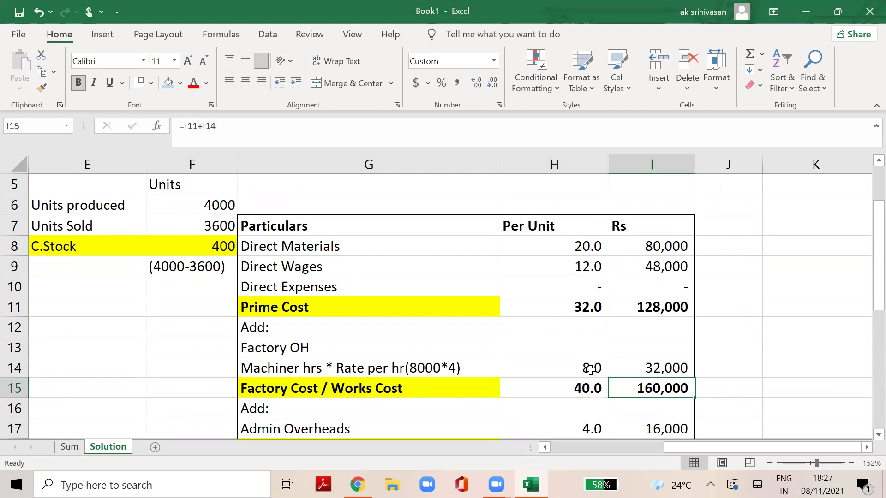
{"action": "key", "text": "Left"}
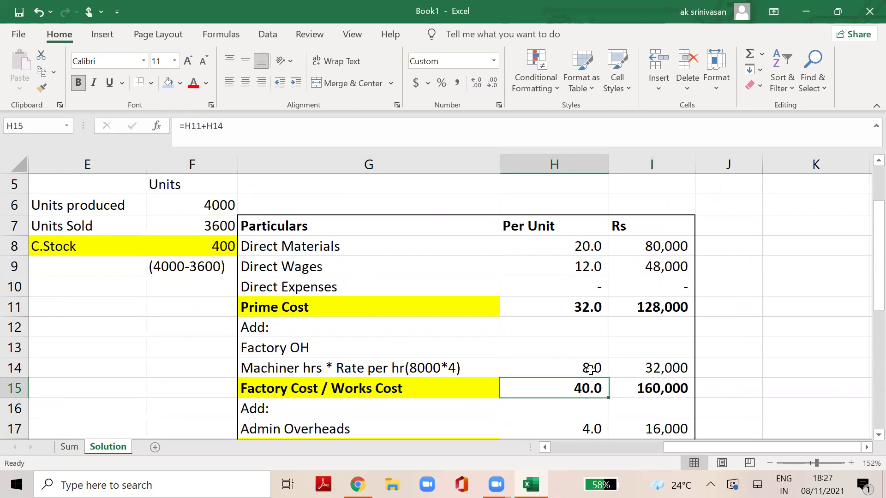
- Check the Admin Overheads and Cost of Production rows against the office overhead rate in the exercise data
{"action": "key", "text": "Down"}
{"action": "key", "text": "Down"}
{"action": "key", "text": "Down"}
{"action": "key", "text": "Down"}
{"action": "key", "text": "Down"}
{"action": "key", "text": "Down"}
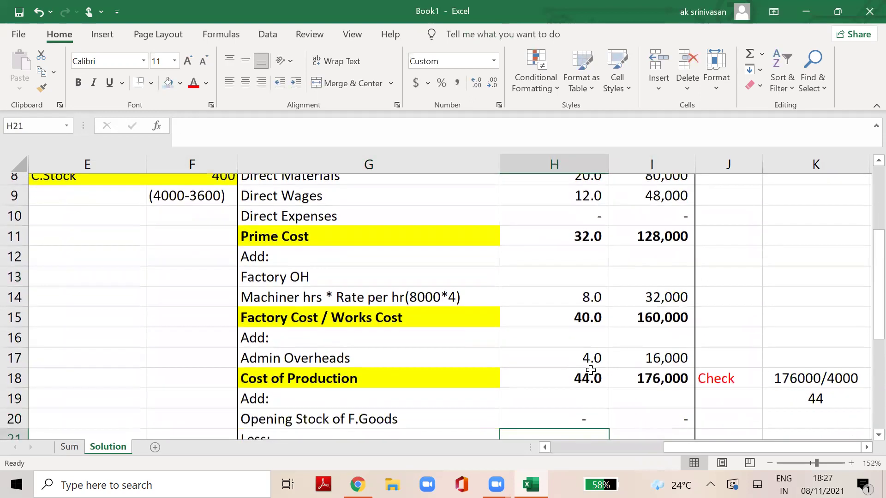
{"action": "key", "text": "Up"}
{"action": "key", "text": "Up"}
{"action": "key", "text": "Up"}
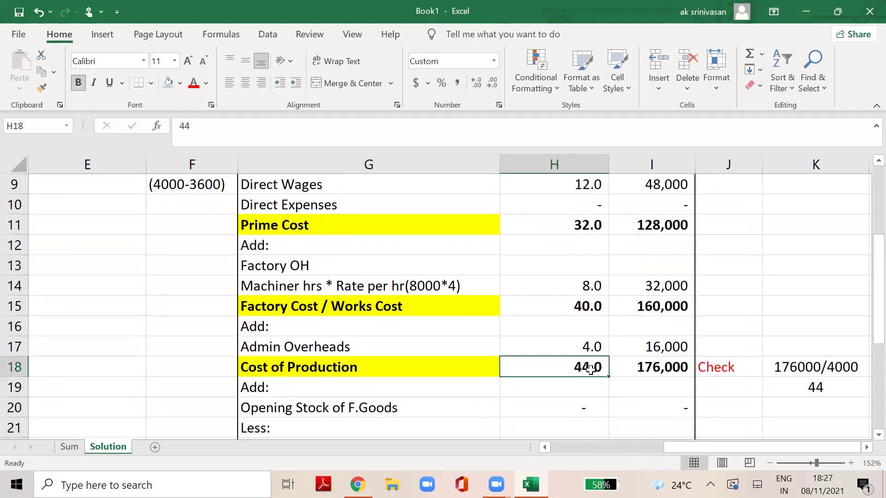
{"action": "left_click", "coordinate": [82, 450]}
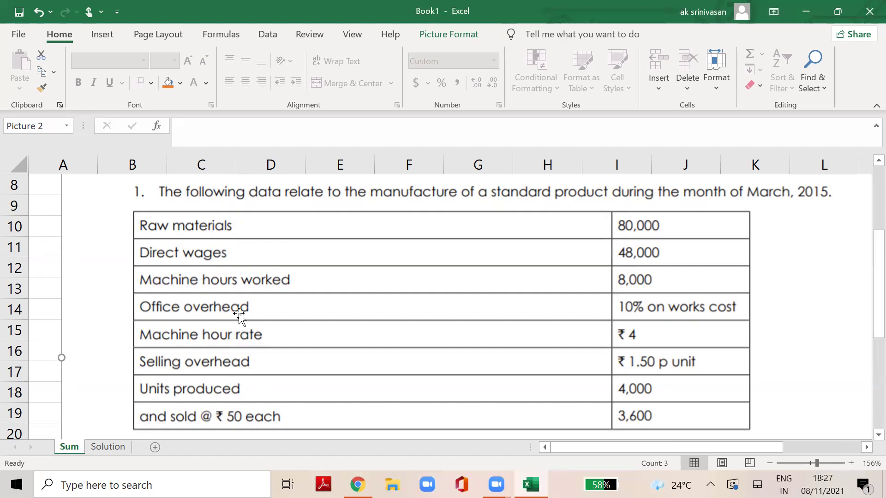
{"action": "left_click", "coordinate": [108, 446]}
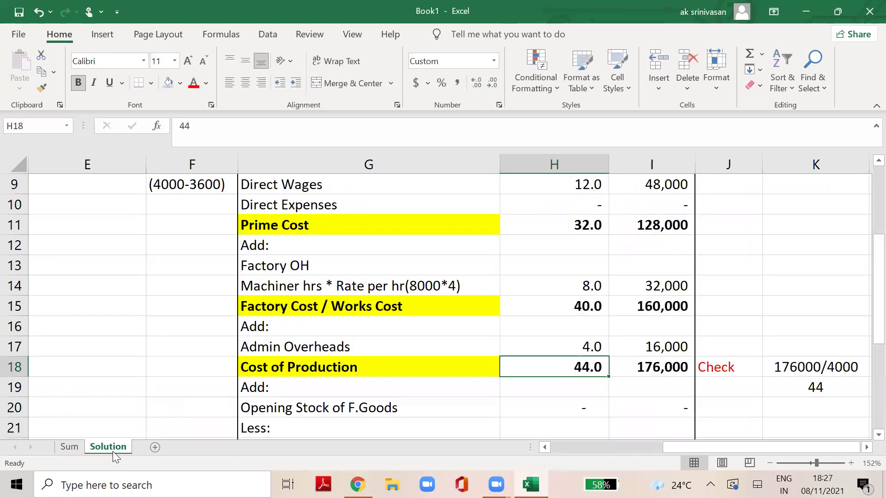
- Relabel the Admin Overheads row as "Admin or office Overheads", matching the office overhead item in the exercise data
{"action": "left_click", "coordinate": [298, 347]}
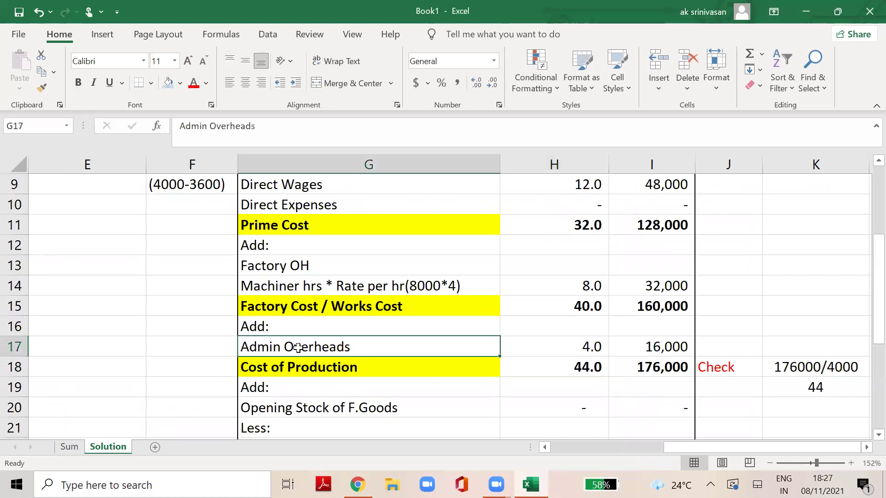
{"action": "left_click", "coordinate": [82, 447]}
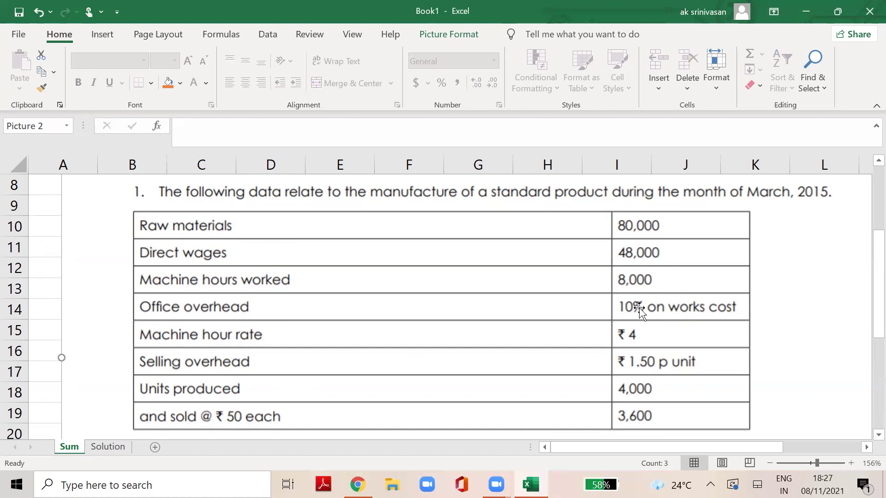
{"action": "left_click", "coordinate": [111, 450]}
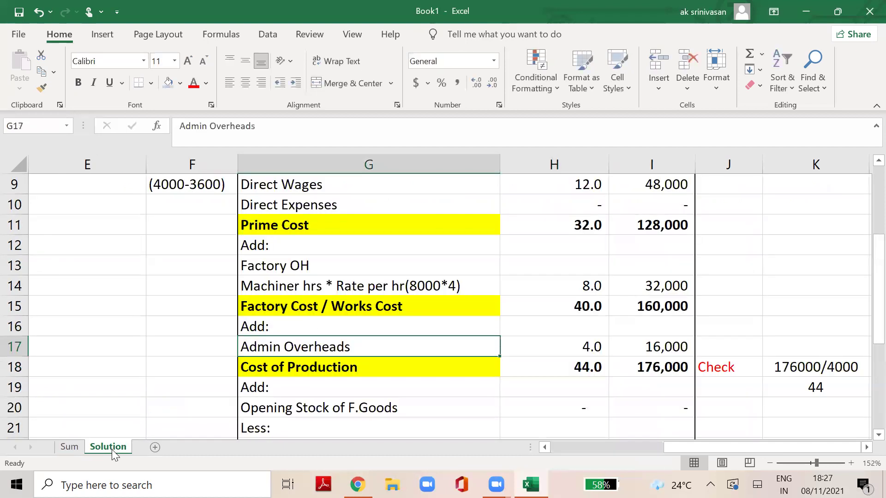
{"action": "left_click", "coordinate": [210, 126]}
{"action": "type", "text": "or office"}
{"action": "key", "text": "Return"}
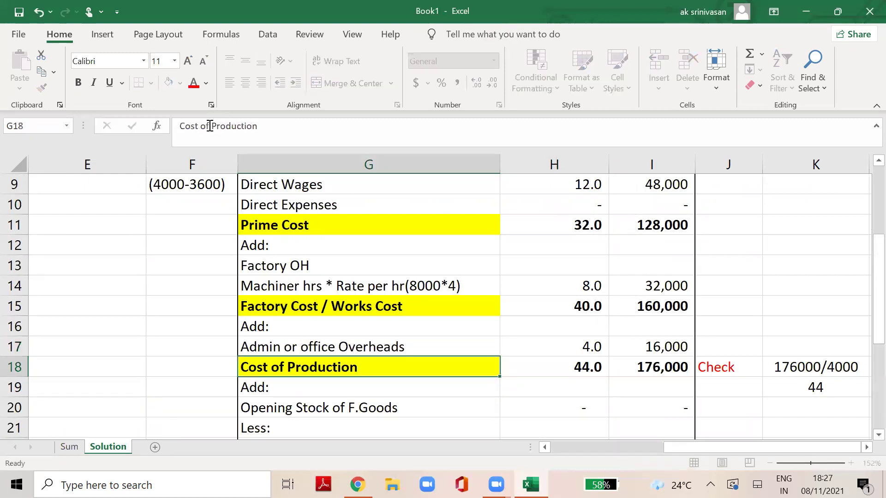
- Append "10% on works cost" to the Admin or office Overheads label and widen the Particulars column to fit it
{"action": "left_click", "coordinate": [664, 348]}
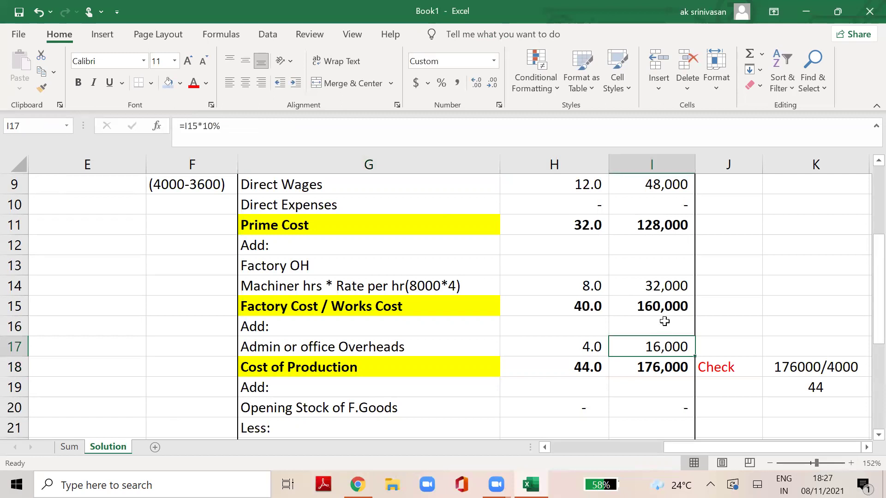
{"action": "left_click", "coordinate": [665, 307]}
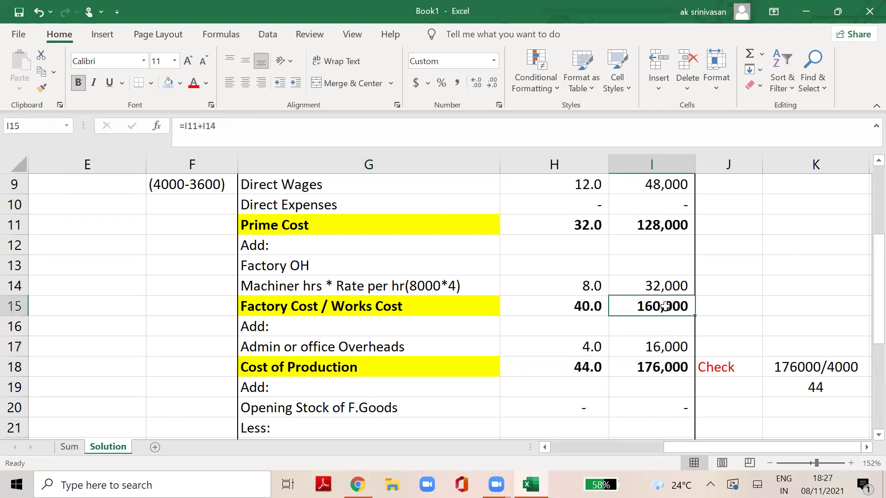
{"action": "left_click", "coordinate": [664, 349]}
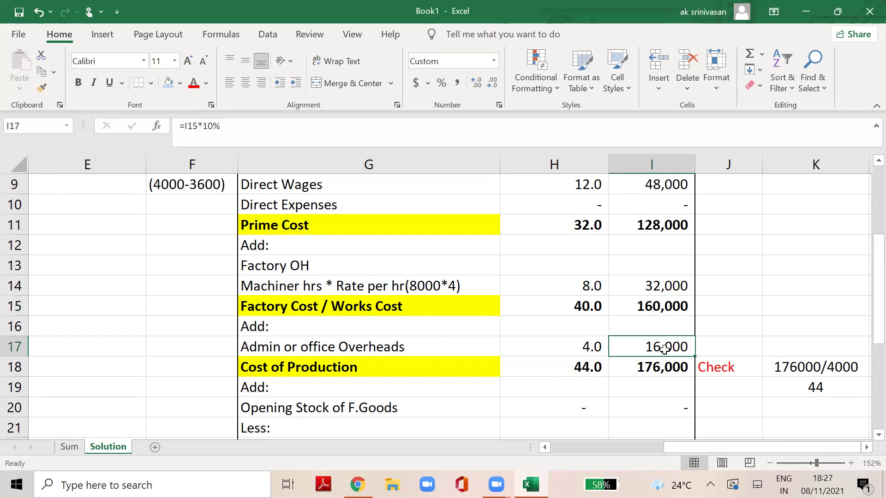
{"action": "left_click", "coordinate": [358, 345]}
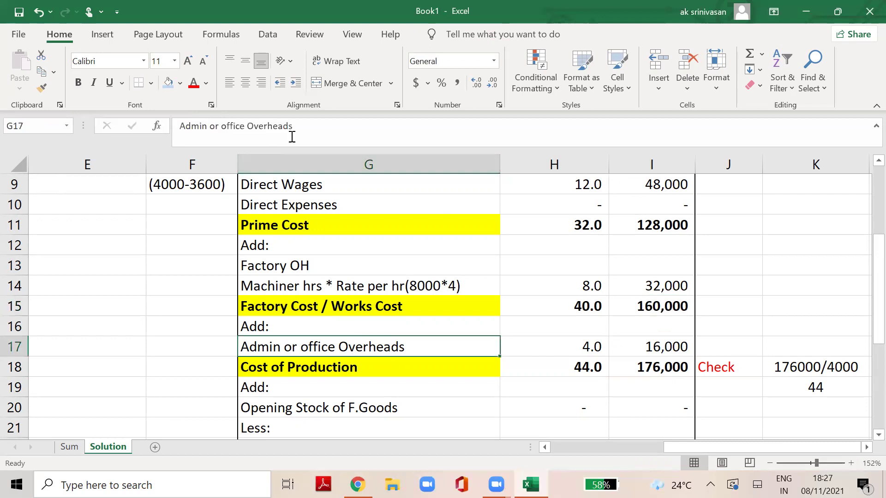
{"action": "left_click", "coordinate": [305, 127]}
{"action": "type", "text": "10% on works cost"}
{"action": "key", "text": "Return"}
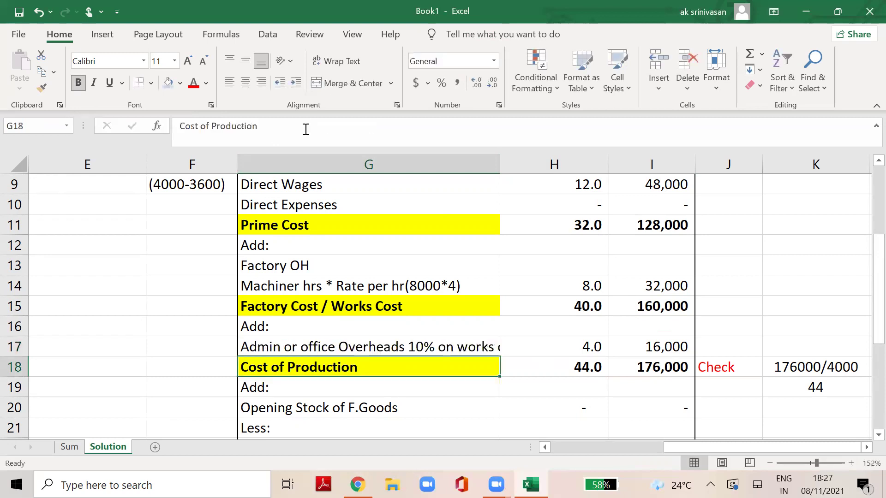
{"action": "double_click", "coordinate": [499, 165]}
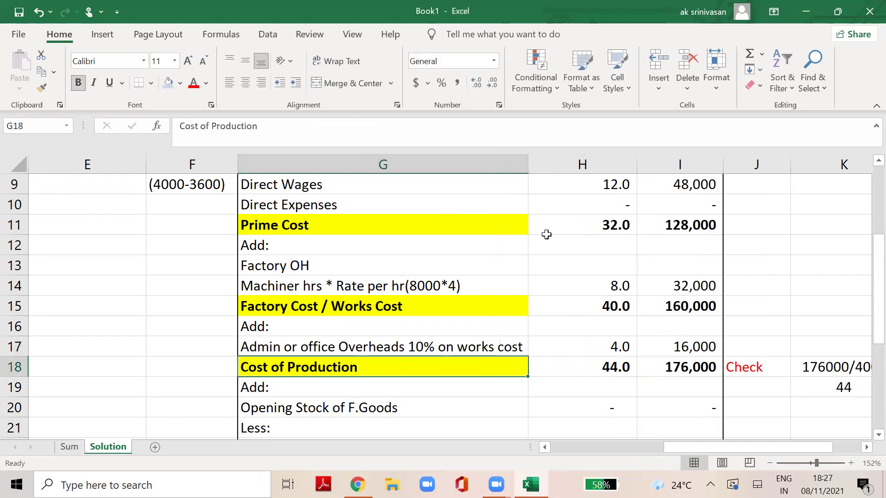
- Examine how the Admin or office Overheads total and per-unit cost derive from the works cost, units produced and exercise rate
{"action": "left_click", "coordinate": [702, 304]}
{"action": "key", "text": "Down"}
{"action": "key", "text": "Down"}
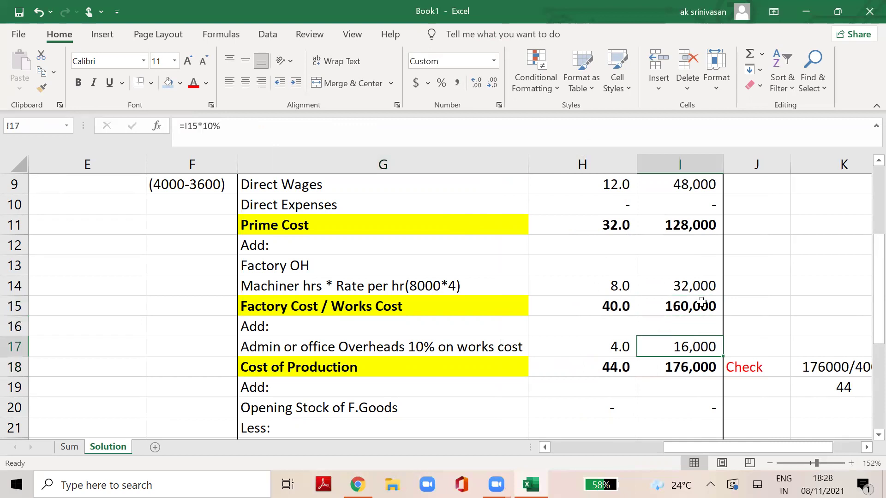
{"action": "left_click", "coordinate": [187, 186]}
{"action": "key", "text": "Up"}
{"action": "key", "text": "Up"}
{"action": "key", "text": "Up"}
{"action": "key", "text": "Up"}
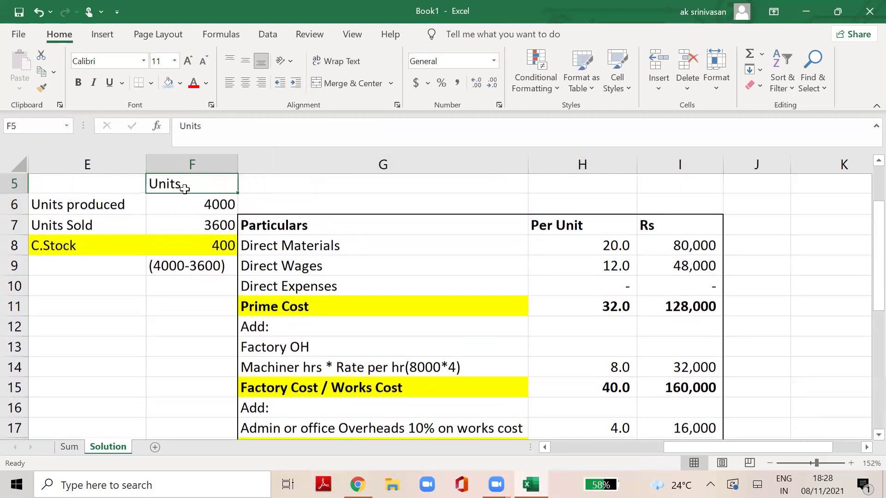
{"action": "key", "text": "Down"}
{"action": "key", "text": "Down"}
{"action": "key", "text": "Down"}
{"action": "key", "text": "Down"}
{"action": "key", "text": "Down"}
{"action": "key", "text": "Down"}
{"action": "key", "text": "Down"}
{"action": "key", "text": "Down"}
{"action": "key", "text": "Down"}
{"action": "key", "text": "Down"}
{"action": "key", "text": "Down"}
{"action": "key", "text": "Down"}
{"action": "key", "text": "Down"}
{"action": "key", "text": "Down"}
{"action": "key", "text": "Down"}
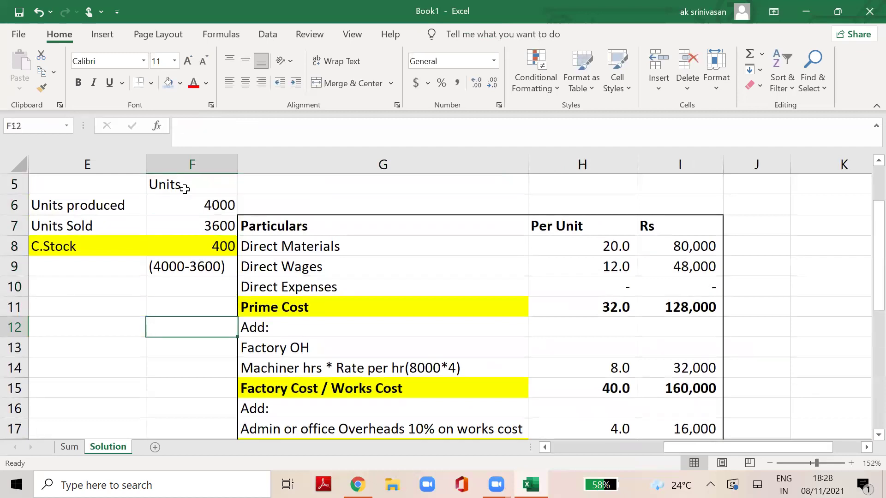
{"action": "key", "text": "Down"}
{"action": "key", "text": "Down"}
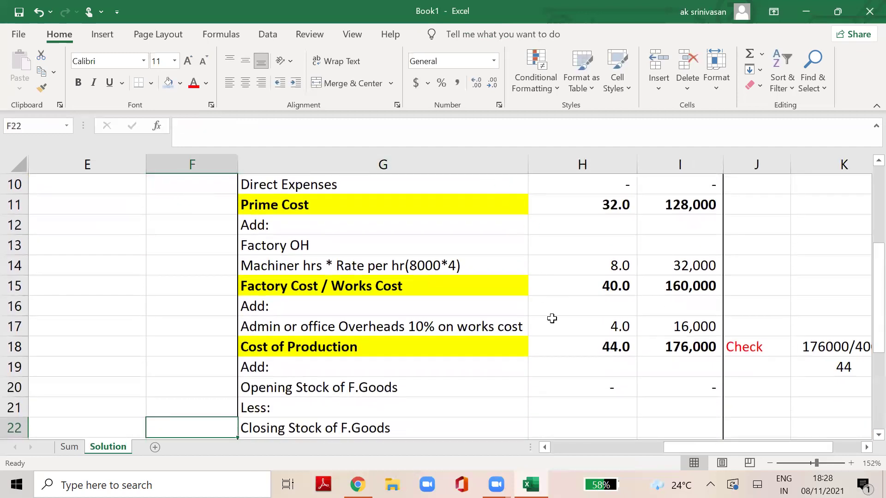
{"action": "left_click", "coordinate": [617, 327]}
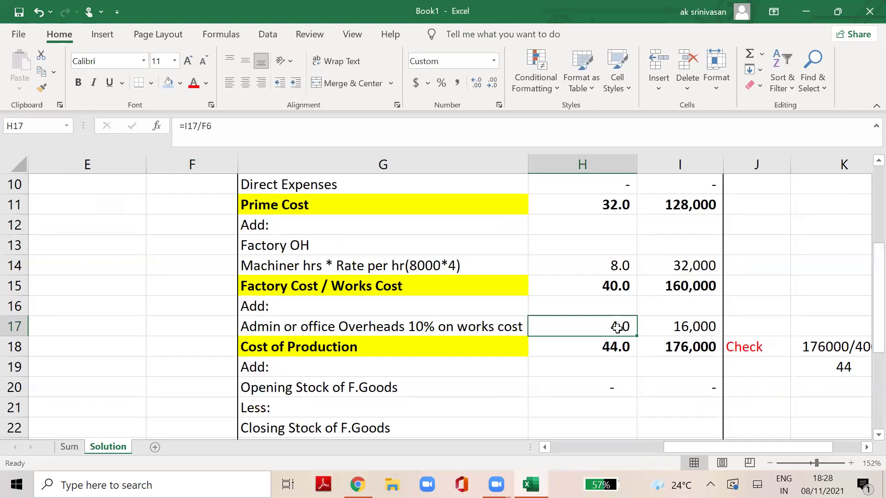
{"action": "left_click", "coordinate": [65, 448]}
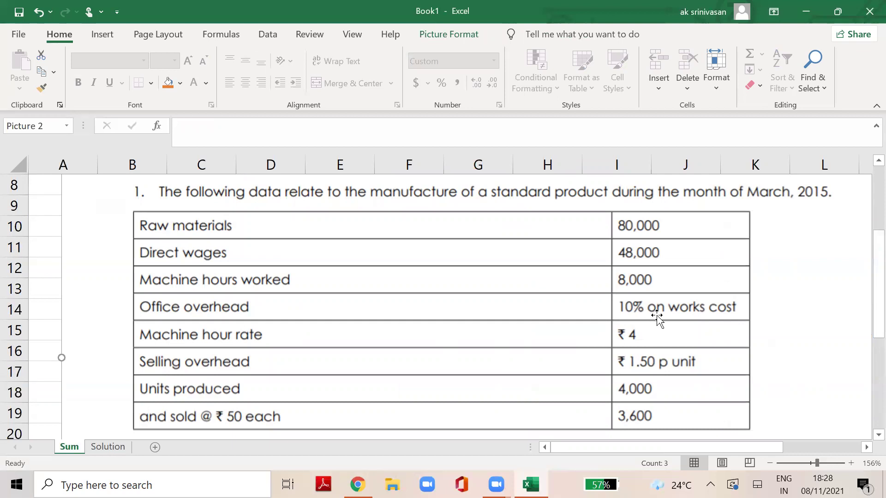
{"action": "left_click", "coordinate": [108, 446]}
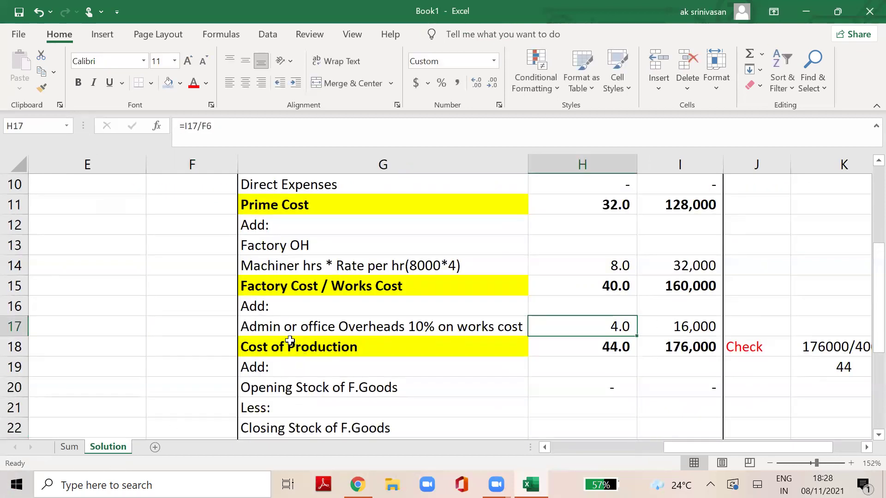
- Examine how Factory Cost and office overheads make up the Cost of Production, and compare its per-unit figure with the adjacent check calculation
{"action": "left_click", "coordinate": [278, 280]}
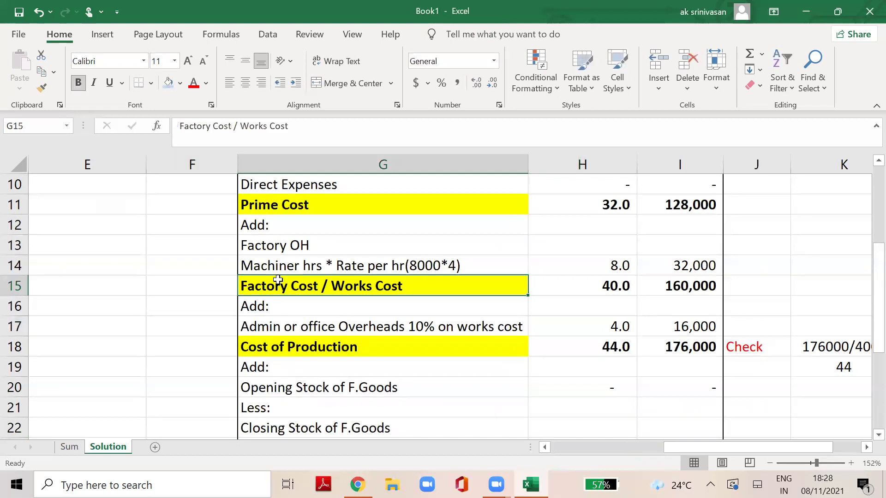
{"action": "left_click", "coordinate": [286, 328]}
{"action": "left_click", "coordinate": [291, 351]}
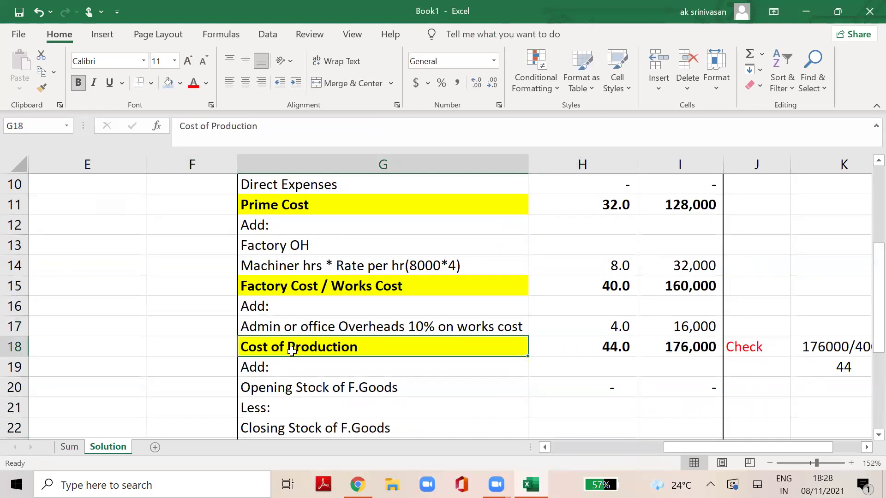
{"action": "key", "text": "Right"}
{"action": "key", "text": "Right"}
{"action": "key", "text": "Right"}
{"action": "key", "text": "Right"}
{"action": "key", "text": "Right"}
{"action": "key", "text": "Left"}
{"action": "key", "text": "Left"}
{"action": "key", "text": "Left"}
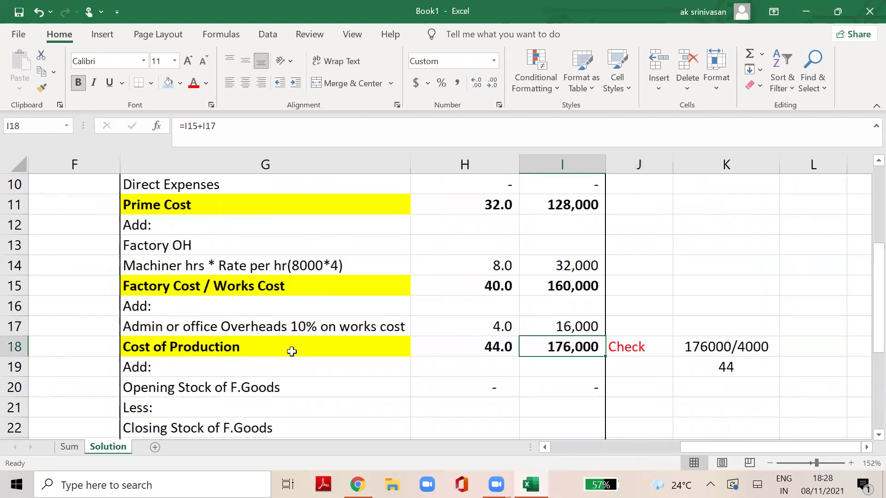
{"action": "key", "text": "Right"}
{"action": "key", "text": "Right"}
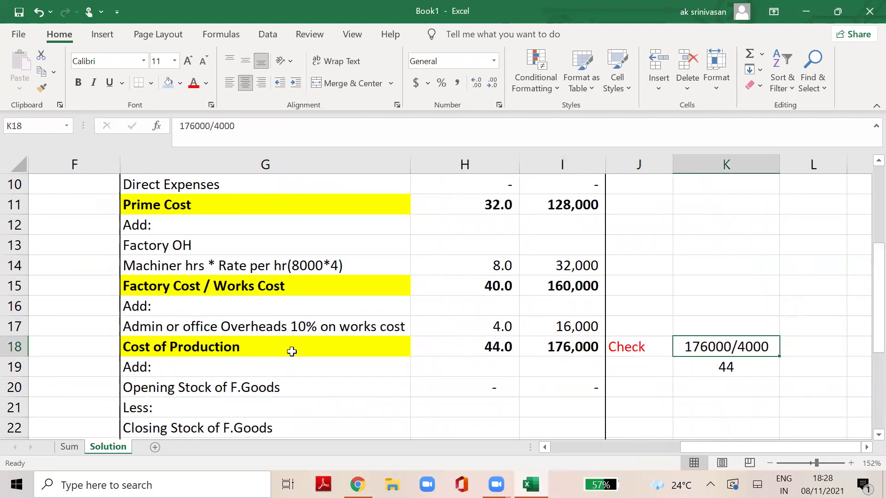
{"action": "key", "text": "Down"}
{"action": "key", "text": "Left"}
{"action": "key", "text": "Left"}
{"action": "key", "text": "Left"}
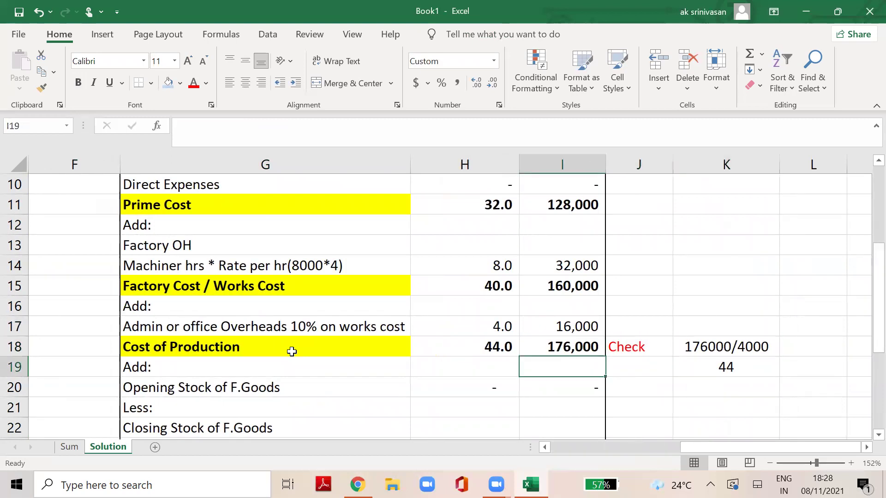
{"action": "key", "text": "Up"}
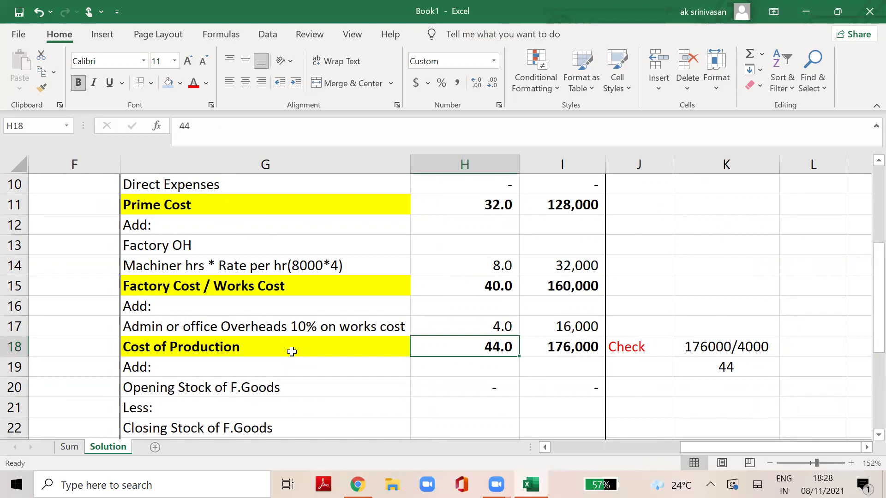
- Examine the rows for opening and closing stock of finished goods leading to Cost of Goods Sold
{"action": "key", "text": "Left"}
{"action": "key", "text": "Down"}
{"action": "key", "text": "Down"}
{"action": "key", "text": "Down"}
{"action": "key", "text": "Down"}
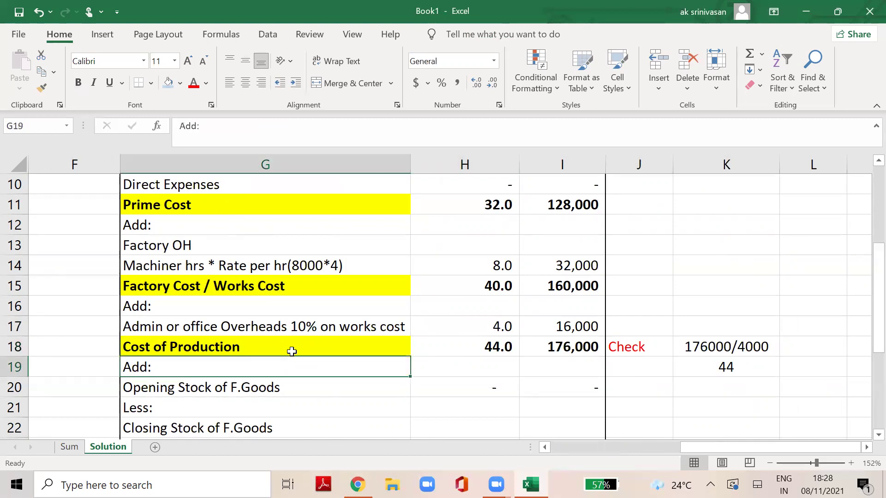
{"action": "key", "text": "Down"}
{"action": "key", "text": "Down"}
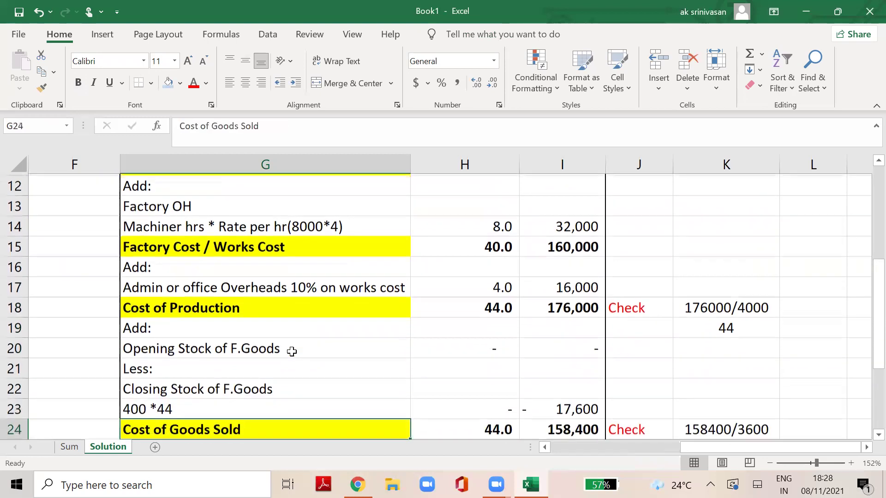
{"action": "key", "text": "Up"}
{"action": "key", "text": "Up"}
{"action": "key", "text": "Up"}
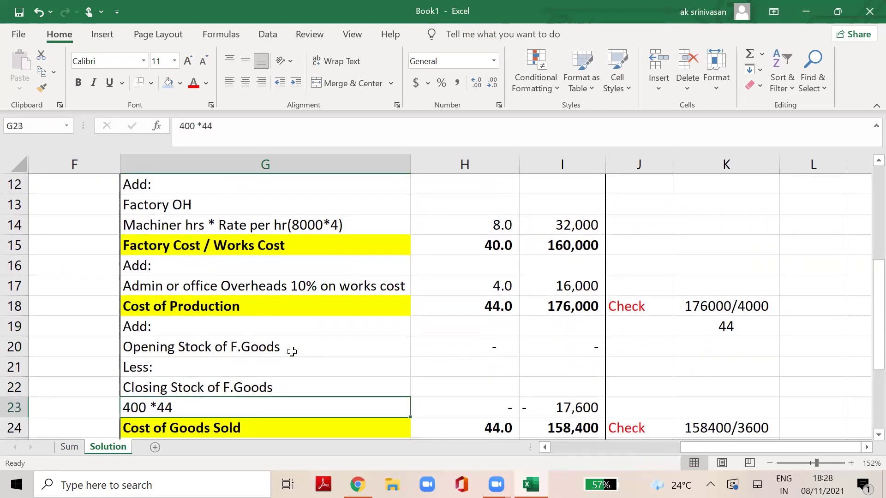
- Check the closing stock quantity against the units produced and units sold in the given data
{"action": "key", "text": "Left"}
{"action": "key", "text": "Up"}
{"action": "key", "text": "Up"}
{"action": "key", "text": "Up"}
{"action": "key", "text": "Up"}
{"action": "key", "text": "Up"}
{"action": "key", "text": "Up"}
{"action": "key", "text": "Up"}
{"action": "key", "text": "Up"}
{"action": "key", "text": "Up"}
{"action": "key", "text": "Up"}
{"action": "key", "text": "Up"}
{"action": "key", "text": "Up"}
{"action": "key", "text": "Up"}
{"action": "key", "text": "Up"}
{"action": "key", "text": "Up"}
{"action": "key", "text": "Up"}
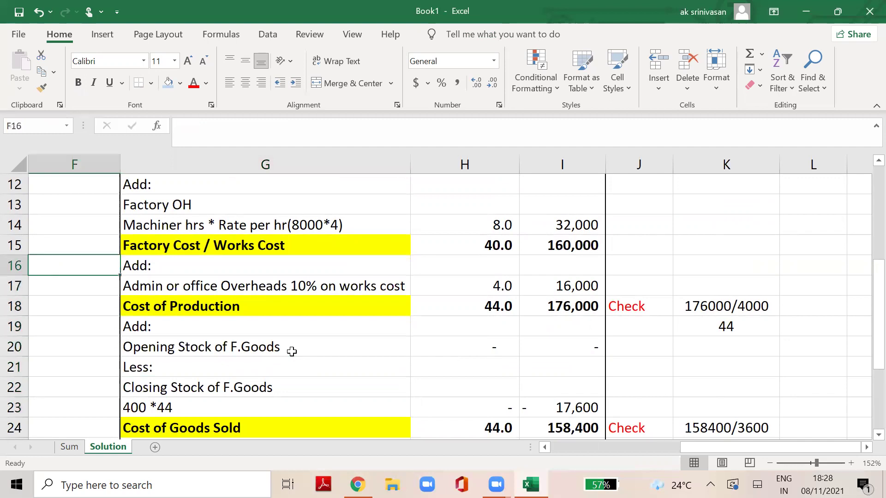
{"action": "key", "text": "Up"}
{"action": "key", "text": "Left"}
{"action": "key", "text": "Right"}
{"action": "key", "text": "Down"}
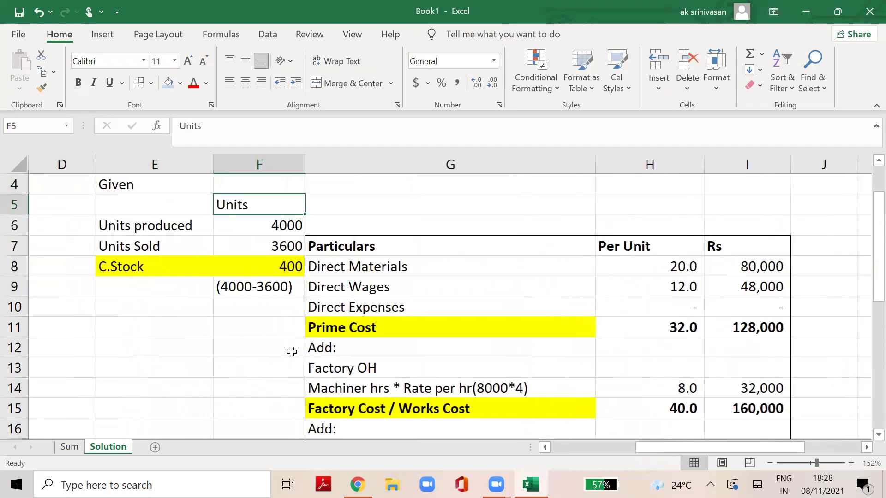
{"action": "key", "text": "Down"}
{"action": "key", "text": "Down"}
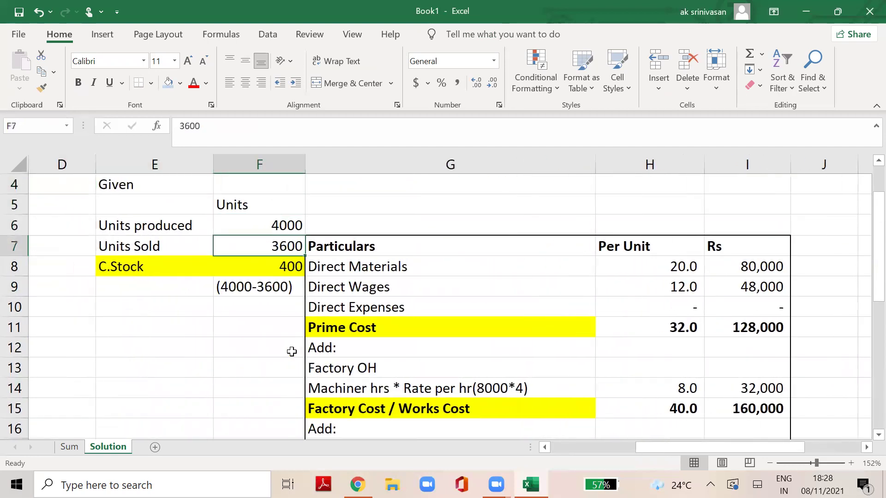
- Examine the Cost of Goods Sold row's per-unit and total figures together with its check calculation
{"action": "key", "text": "Down"}
{"action": "key", "text": "Down"}
{"action": "key", "text": "Down"}
{"action": "key", "text": "Down"}
{"action": "key", "text": "Down"}
{"action": "key", "text": "Down"}
{"action": "key", "text": "Down"}
{"action": "key", "text": "Down"}
{"action": "key", "text": "Down"}
{"action": "key", "text": "Down"}
{"action": "key", "text": "Down"}
{"action": "key", "text": "Down"}
{"action": "key", "text": "Down"}
{"action": "key", "text": "Down"}
{"action": "key", "text": "Down"}
{"action": "key", "text": "Down"}
{"action": "key", "text": "Down"}
{"action": "key", "text": "Down"}
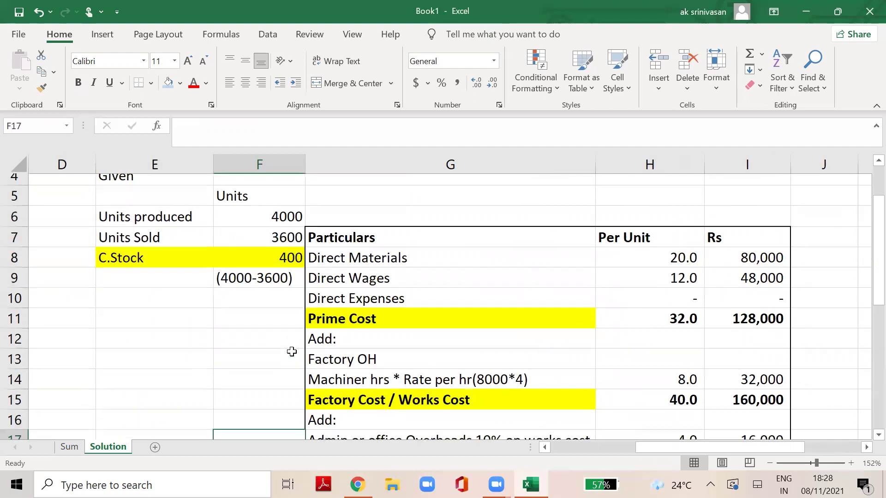
{"action": "key", "text": "Up"}
{"action": "key", "text": "Right"}
{"action": "key", "text": "Right"}
{"action": "key", "text": "Right"}
{"action": "key", "text": "Right"}
{"action": "scroll", "coordinate": [292, 351], "scroll_direction": "right", "scroll_amount": 3}
{"action": "key", "text": "Left"}
{"action": "key", "text": "Left"}
{"action": "key", "text": "Left"}
{"action": "key", "text": "Left"}
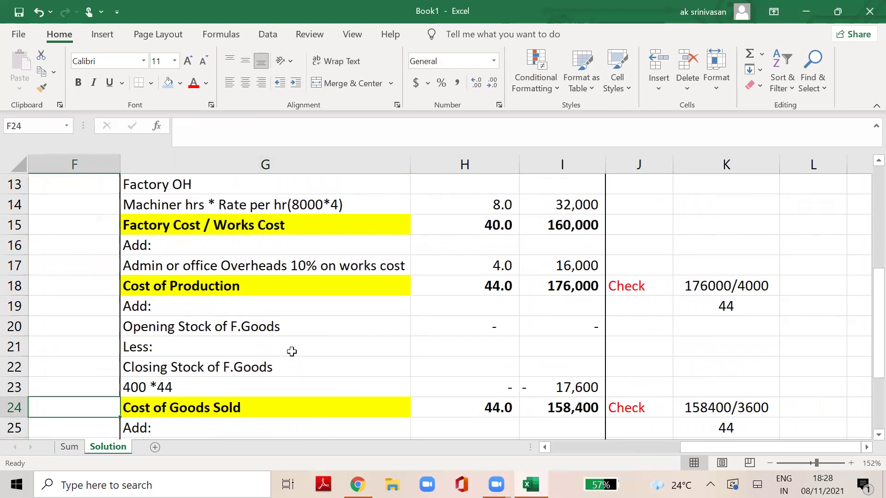
- Examine how the closing stock is valued at the per-unit Cost of Production and deducted to reach Cost of Goods Sold
{"action": "key", "text": "Right"}
{"action": "key", "text": "Up"}
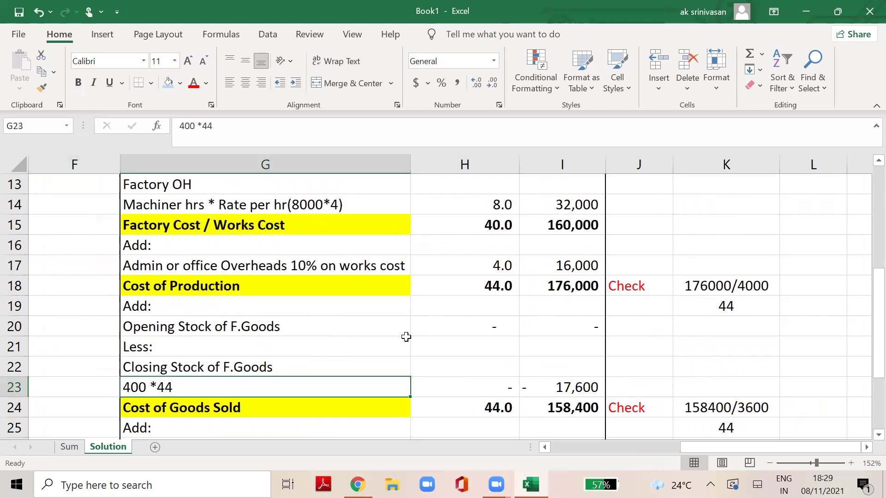
{"action": "left_click", "coordinate": [500, 290]}
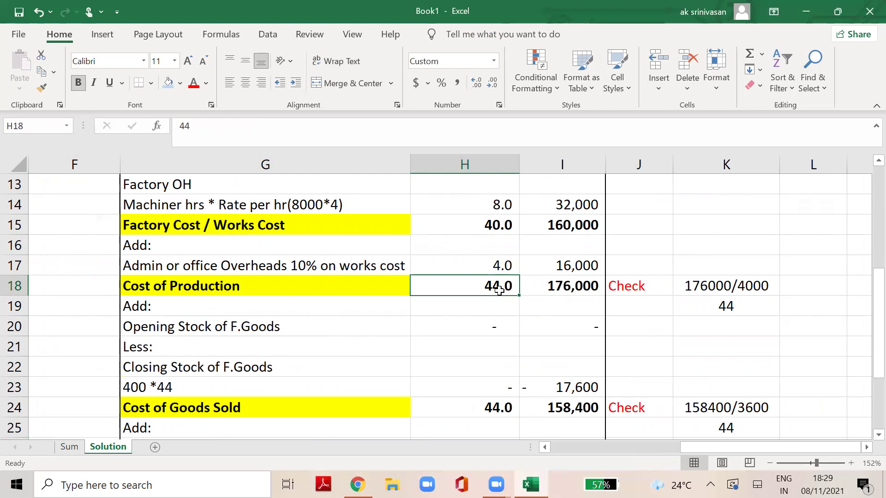
{"action": "left_click", "coordinate": [503, 390]}
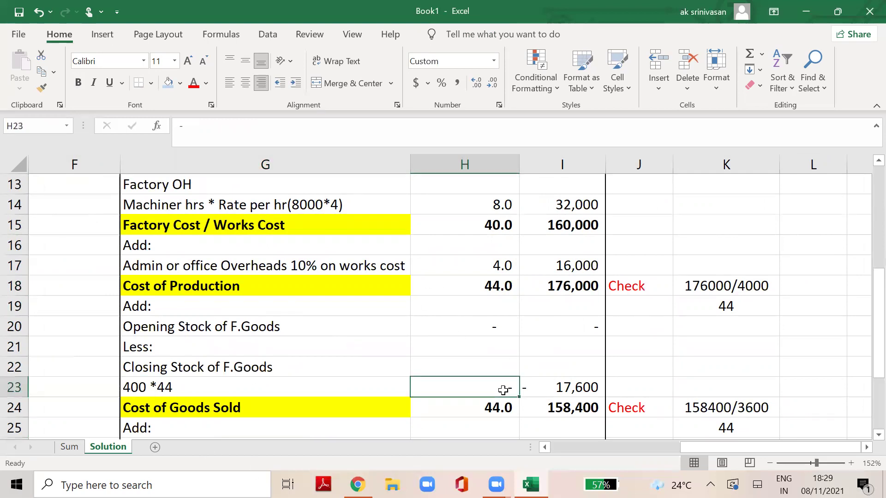
{"action": "left_click", "coordinate": [574, 391]}
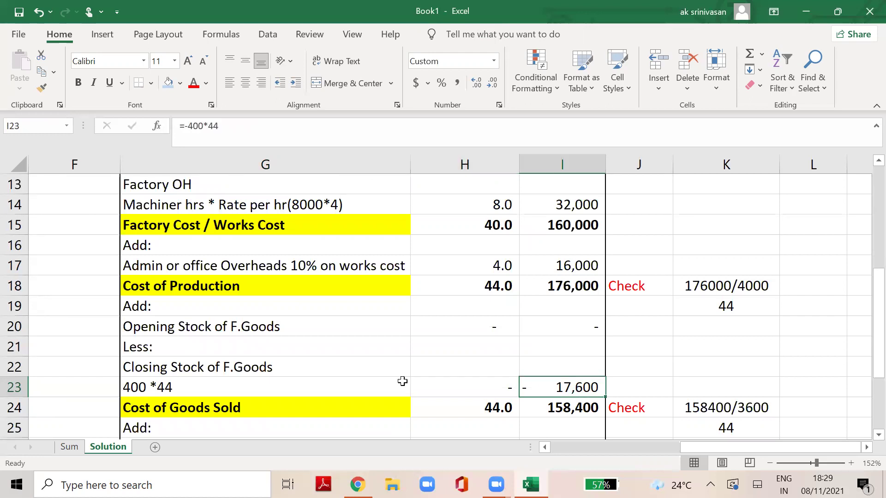
{"action": "left_click", "coordinate": [147, 360]}
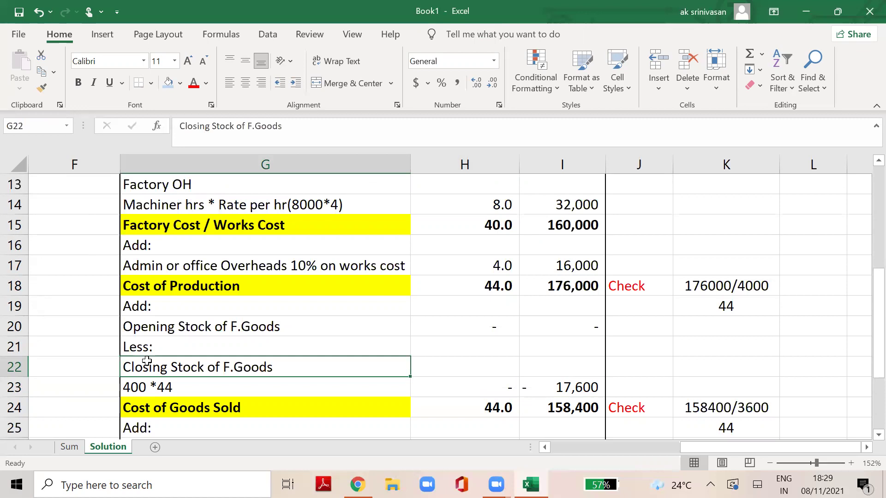
{"action": "left_click", "coordinate": [567, 388]}
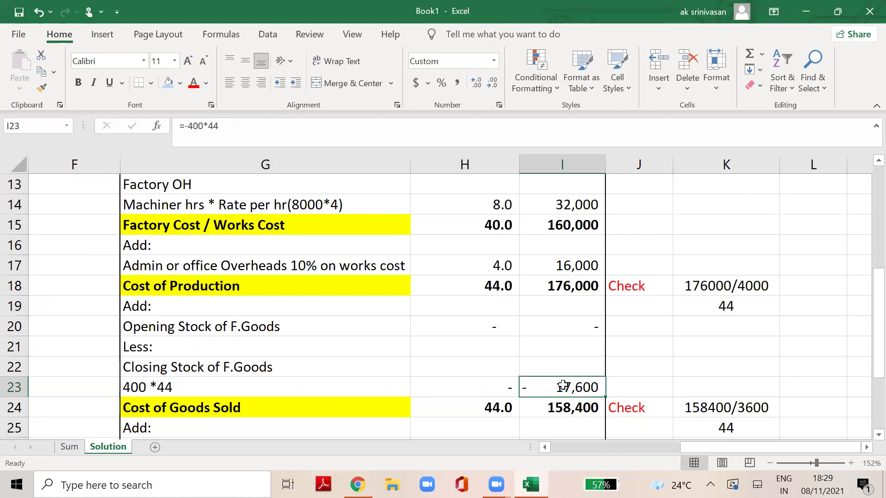
{"action": "left_click", "coordinate": [492, 413]}
{"action": "key", "text": "Right"}
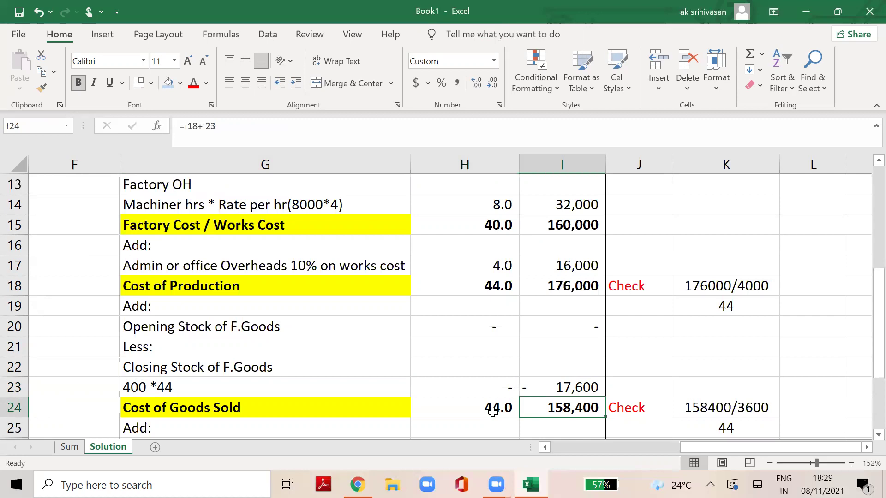
- Compare the check calculations beside Cost of Production and Cost of Goods Sold, noting the unit quantity each one divides by
{"action": "left_click", "coordinate": [759, 288]}
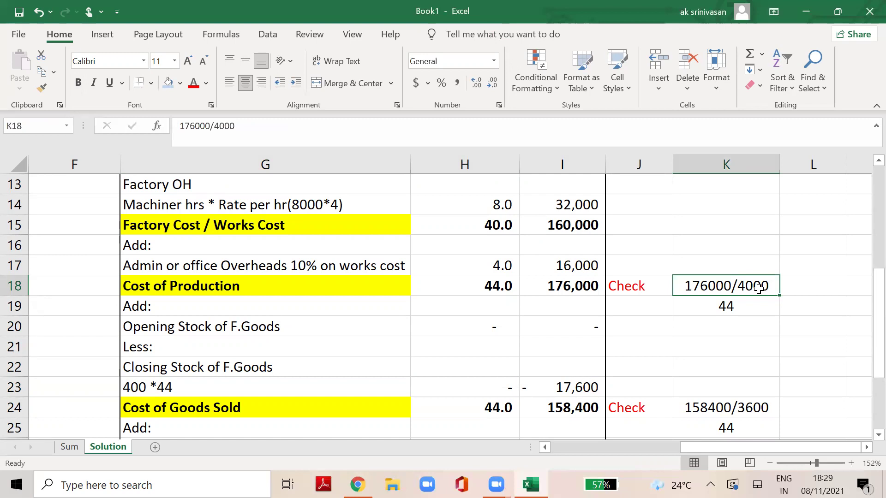
{"action": "key", "text": "Down"}
{"action": "key", "text": "Down"}
{"action": "key", "text": "Down"}
{"action": "key", "text": "Down"}
{"action": "key", "text": "Down"}
{"action": "key", "text": "Down"}
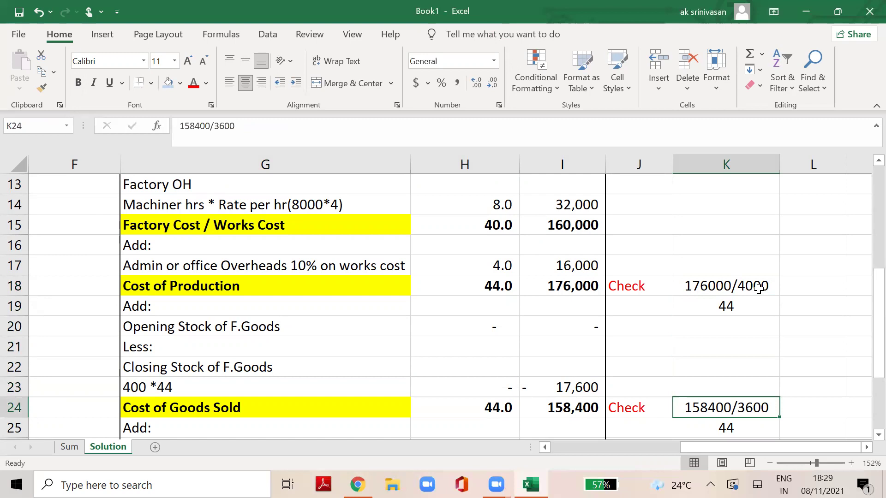
{"action": "left_click", "coordinate": [587, 403]}
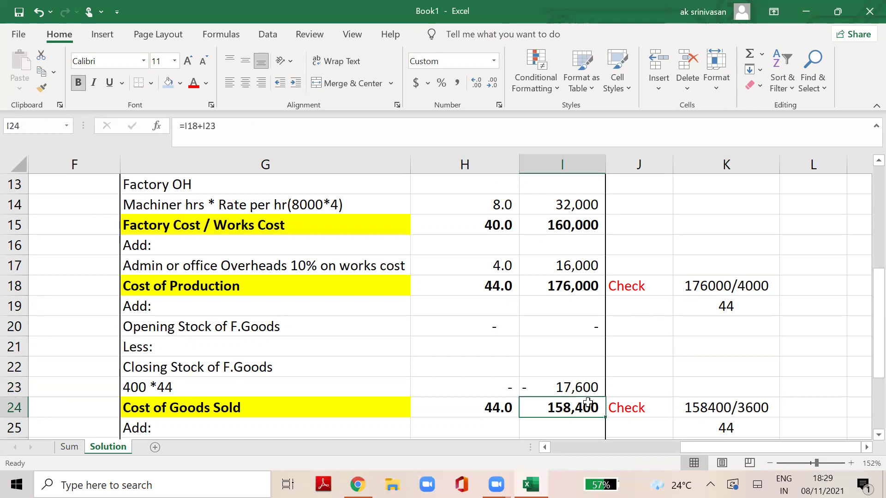
{"action": "left_click", "coordinate": [767, 407]}
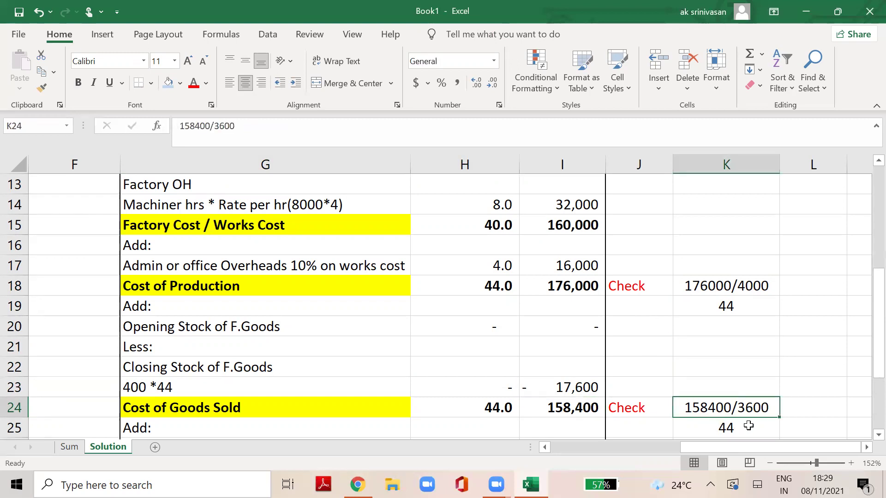
- Check the selling and distribution overhead calculation against the selling overhead rate and units sold in the given data
{"action": "left_click", "coordinate": [487, 405]}
{"action": "key", "text": "Right"}
{"action": "key", "text": "Right"}
{"action": "key", "text": "Right"}
{"action": "key", "text": "Down"}
{"action": "key", "text": "Down"}
{"action": "key", "text": "Down"}
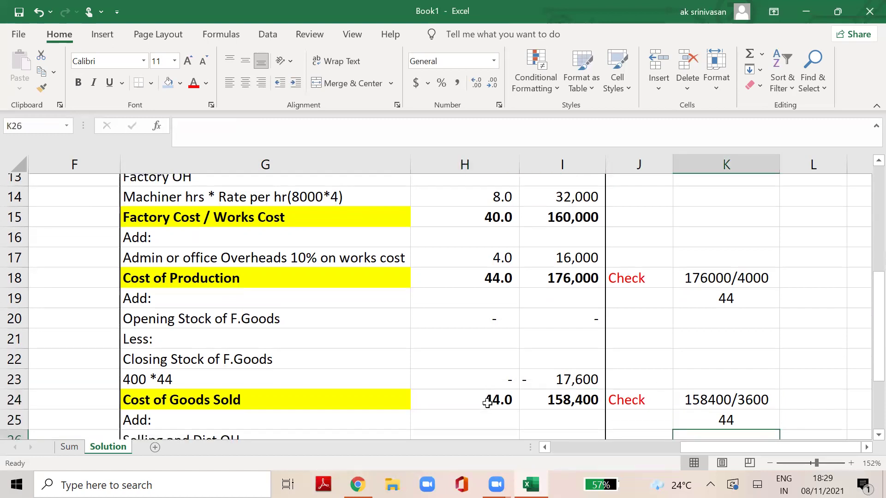
{"action": "key", "text": "Left"}
{"action": "key", "text": "Left"}
{"action": "key", "text": "Left"}
{"action": "key", "text": "Left"}
{"action": "key", "text": "Left"}
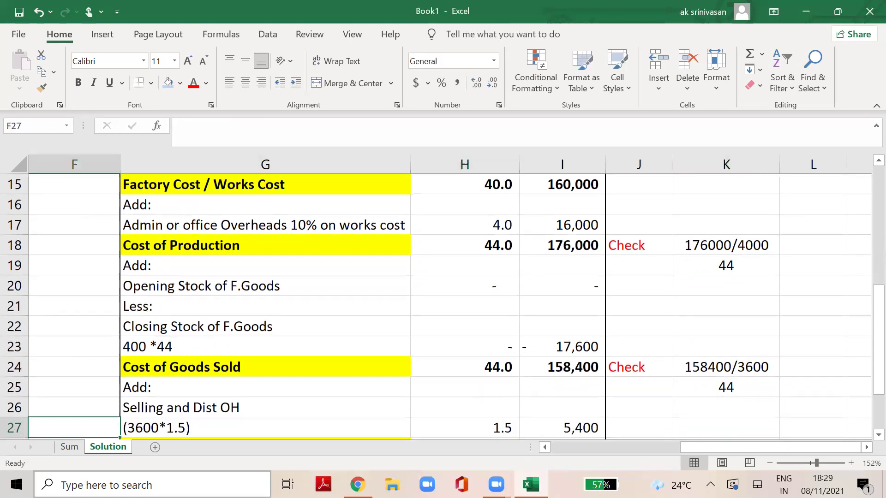
{"action": "left_click", "coordinate": [69, 446]}
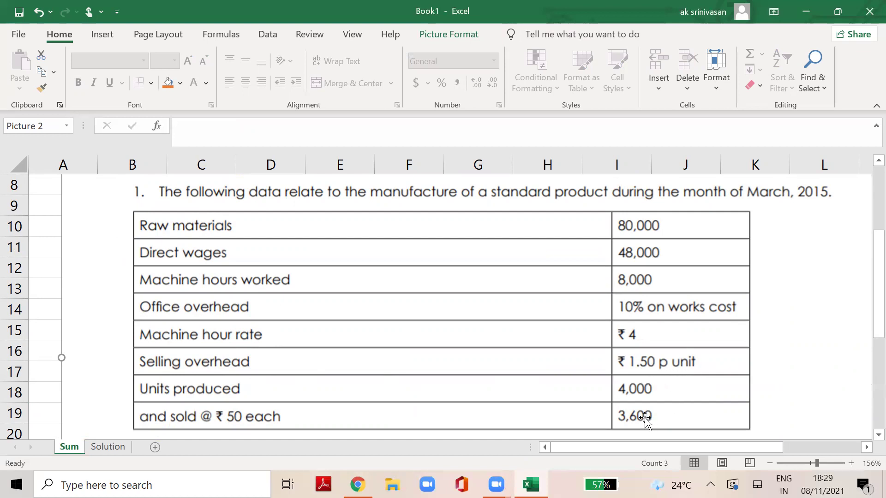
{"action": "left_click", "coordinate": [109, 448]}
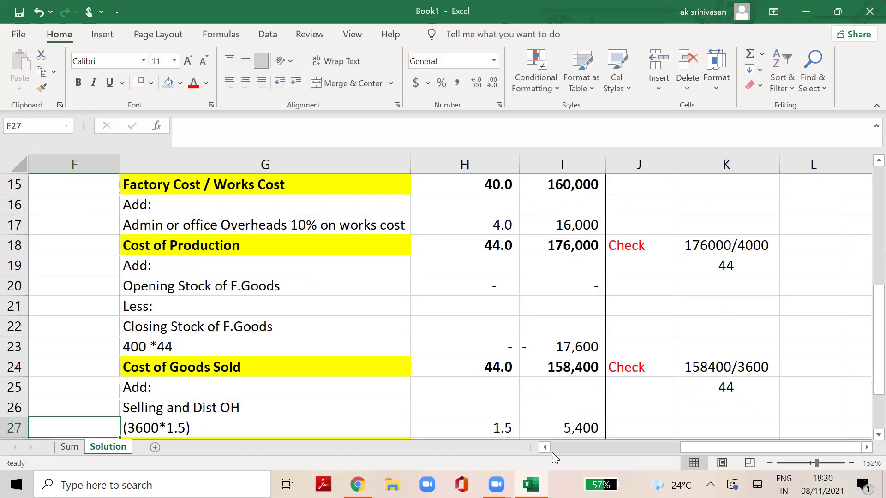
- Examine how selling overhead and Cost of Goods Sold make up the Cost of Sale, including its per-unit figure and check calculation
{"action": "left_click", "coordinate": [501, 421]}
{"action": "key", "text": "Right"}
{"action": "scroll", "coordinate": [501, 420], "scroll_direction": "down", "scroll_amount": 1}
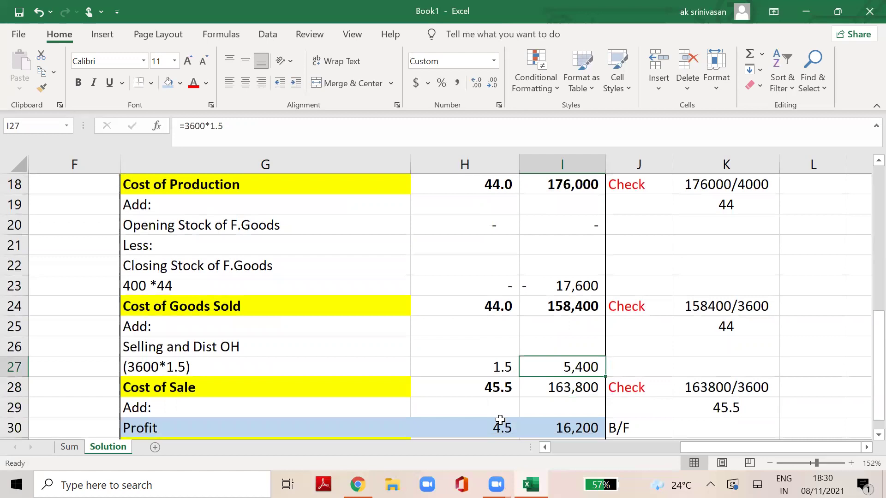
{"action": "left_click", "coordinate": [764, 309]}
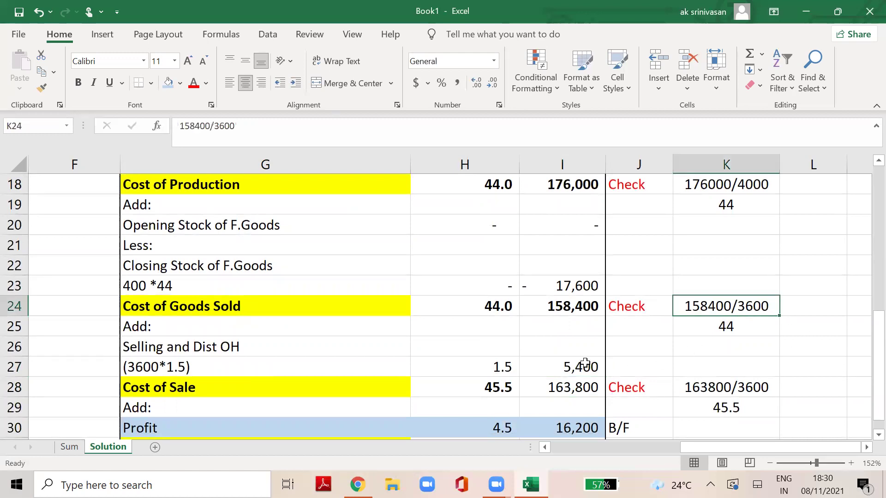
{"action": "left_click", "coordinate": [508, 367]}
{"action": "left_click", "coordinate": [490, 391]}
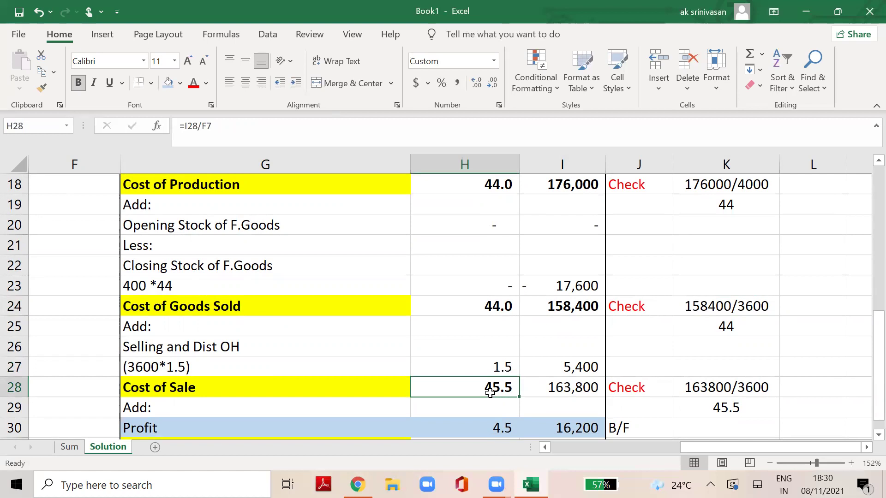
{"action": "key", "text": "Right"}
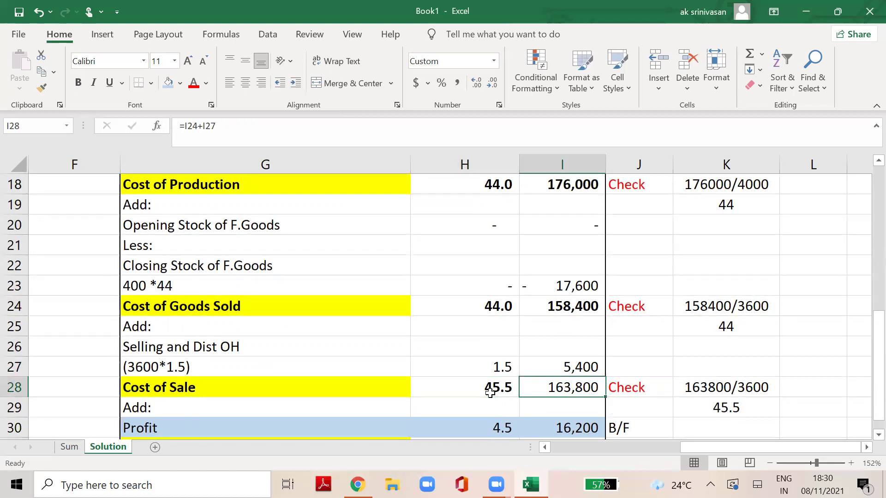
{"action": "key", "text": "Right"}
{"action": "key", "text": "Right"}
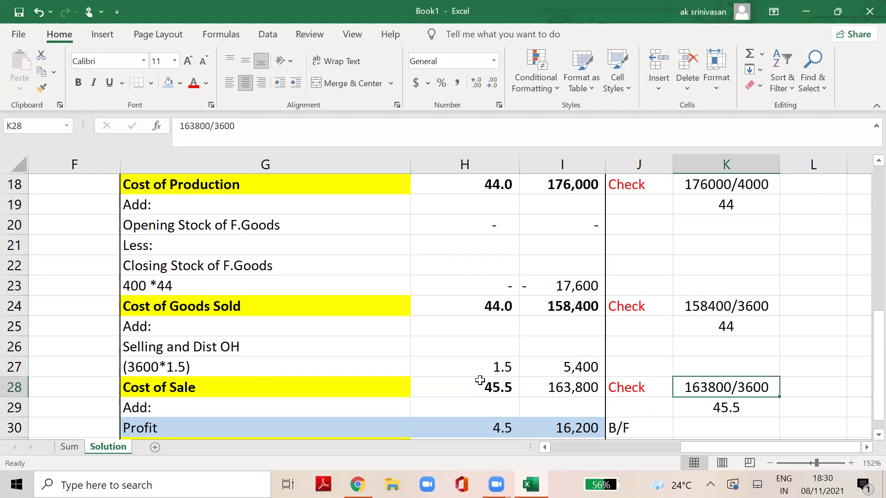
- Examine the per-unit Profit and Sale figures, and check the selling price and units sold in the given data
{"action": "left_click", "coordinate": [475, 391]}
{"action": "key", "text": "Down"}
{"action": "key", "text": "Down"}
{"action": "key", "text": "Down"}
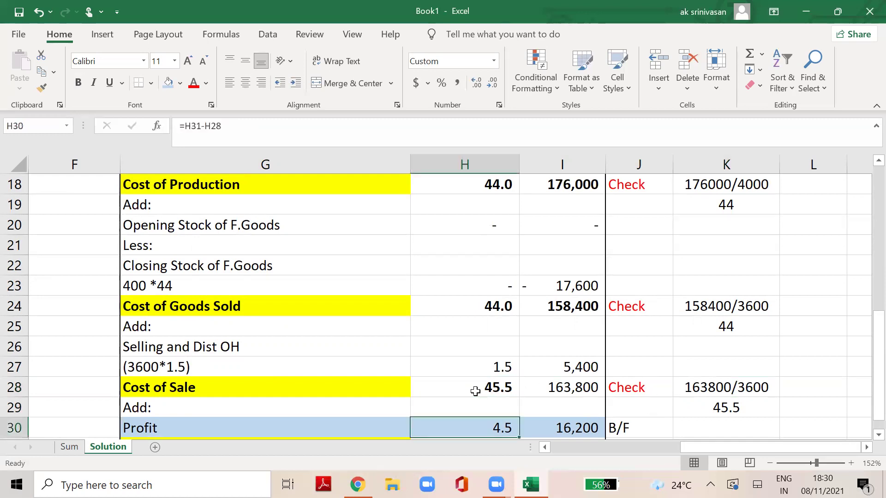
{"action": "scroll", "coordinate": [475, 391], "scroll_direction": "down", "scroll_amount": 1}
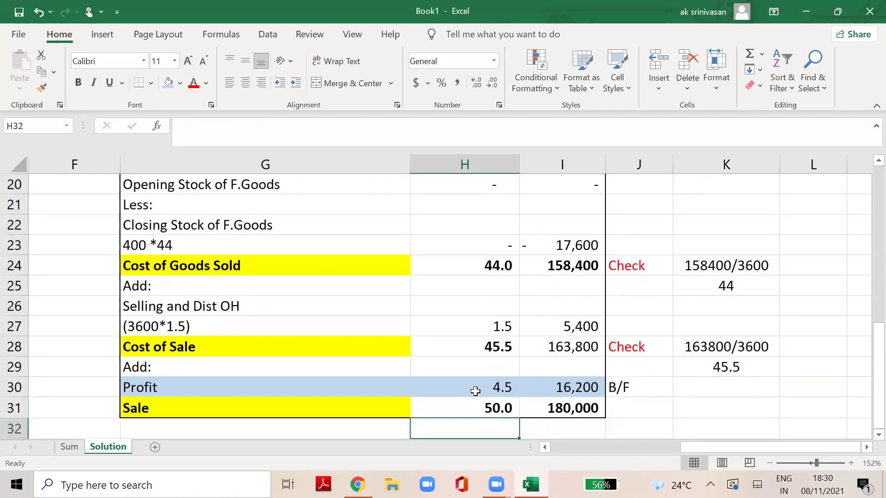
{"action": "left_click", "coordinate": [475, 391]}
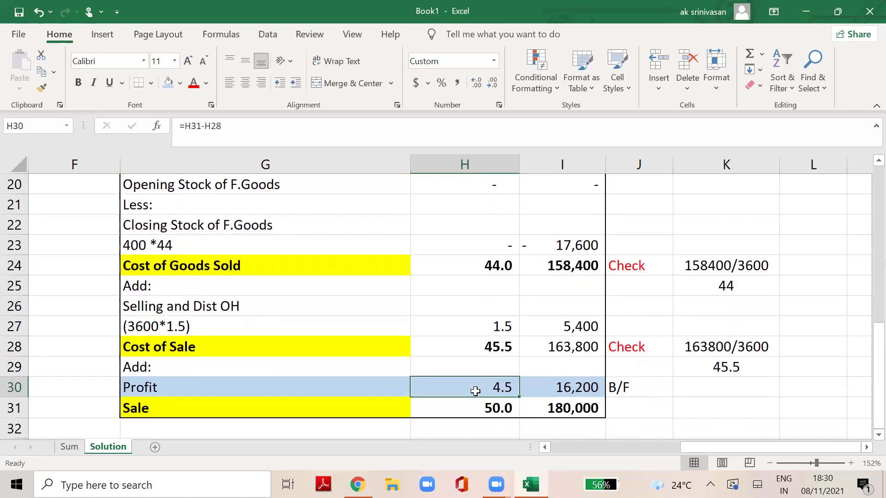
{"action": "key", "text": "Down"}
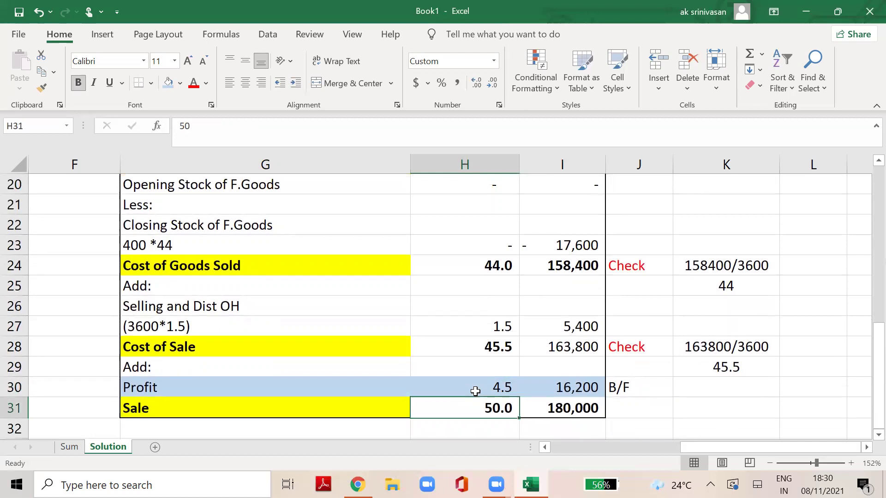
{"action": "left_click", "coordinate": [68, 447]}
{"action": "left_click_drag", "start_coordinate": [877, 270], "coordinate": [876, 290]}
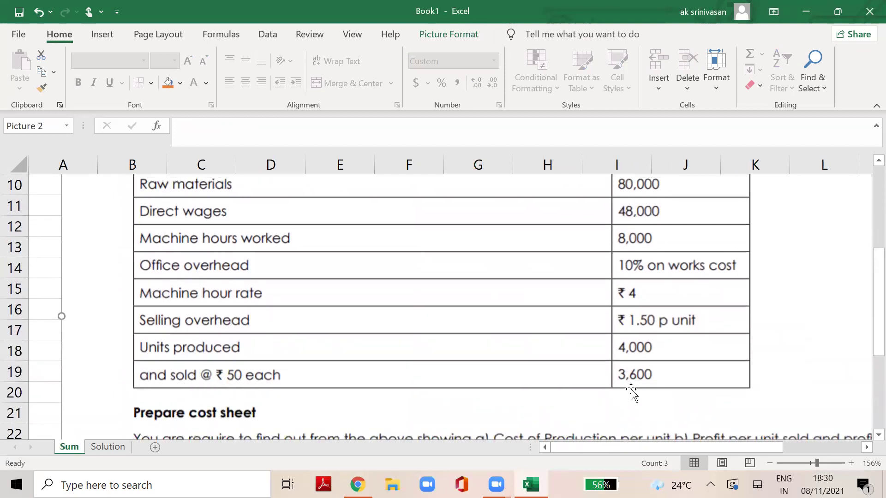
{"action": "left_click", "coordinate": [124, 446]}
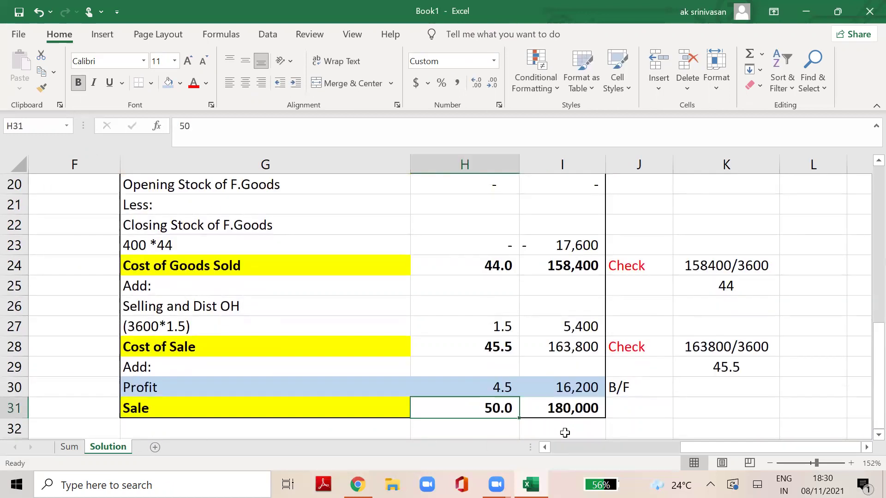
- Enter the check formula =3600*50 in K31 and compare it with the total in the Sale row
{"action": "left_click", "coordinate": [676, 408]}
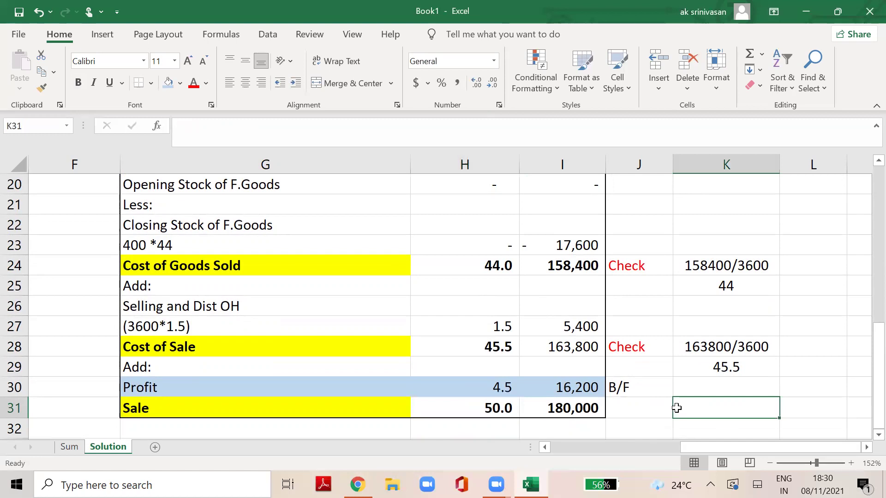
{"action": "type", "text": "=3"}
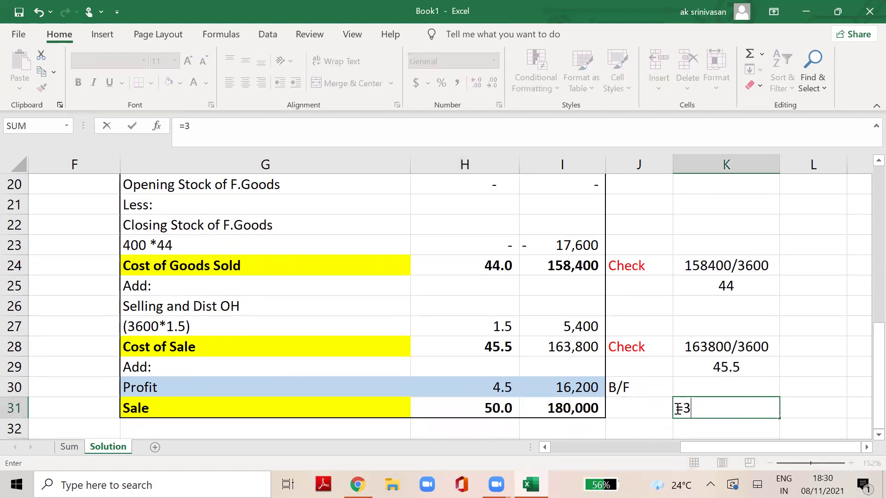
{"action": "type", "text": "600*50"}
{"action": "key", "text": "Return"}
{"action": "left_click", "coordinate": [570, 403]}
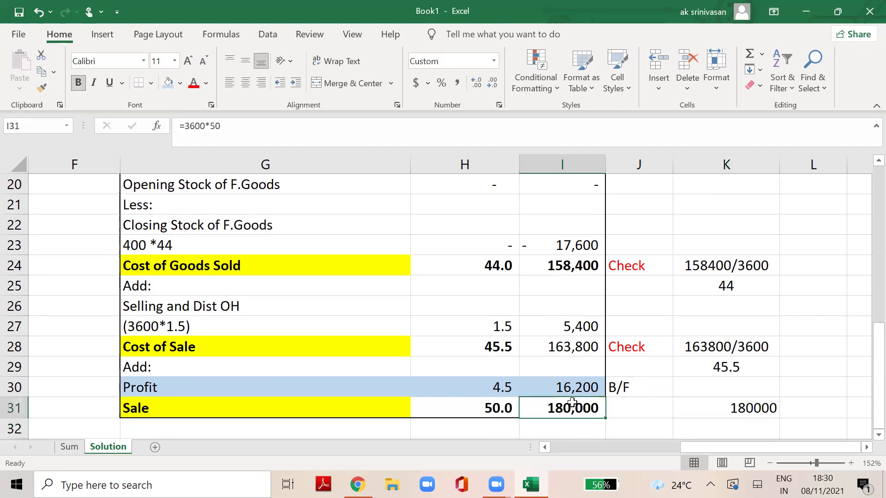
- Examine how Profit is derived from Sale and Cost of Sale, both per unit and in total
{"action": "left_click", "coordinate": [503, 412]}
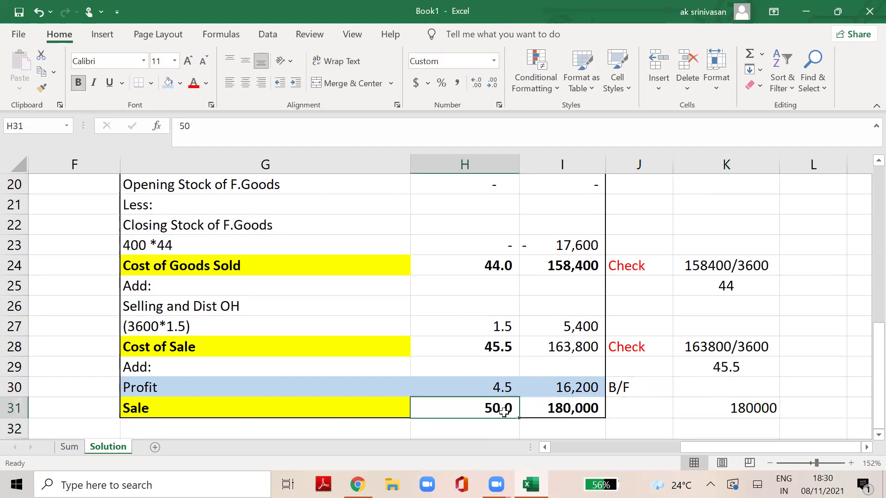
{"action": "left_click", "coordinate": [498, 388]}
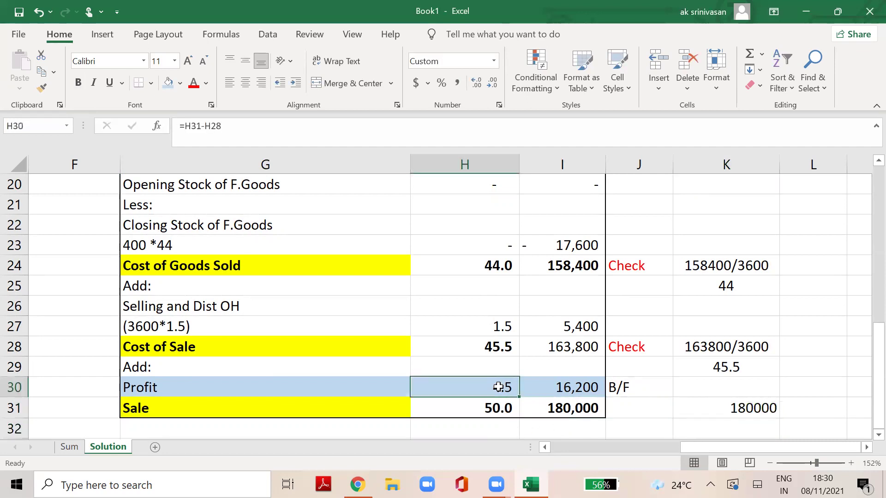
{"action": "left_click", "coordinate": [212, 347]}
{"action": "left_click", "coordinate": [503, 346]}
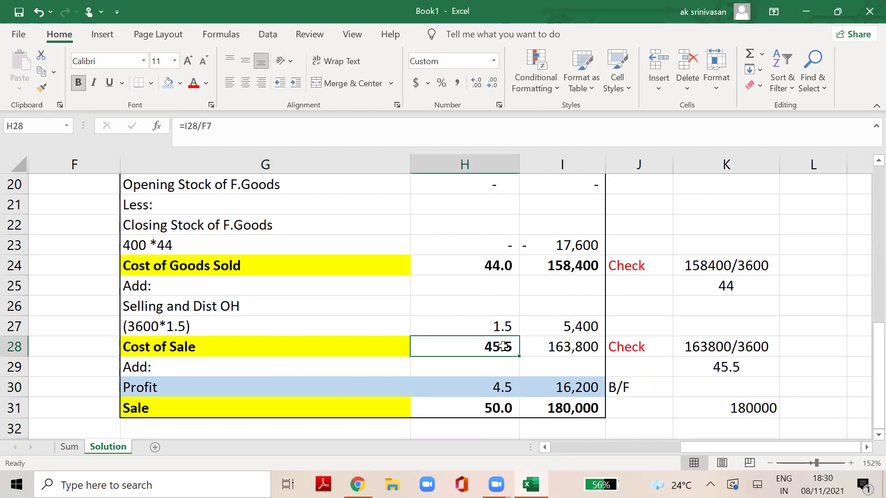
{"action": "left_click", "coordinate": [500, 412]}
{"action": "left_click", "coordinate": [502, 386]}
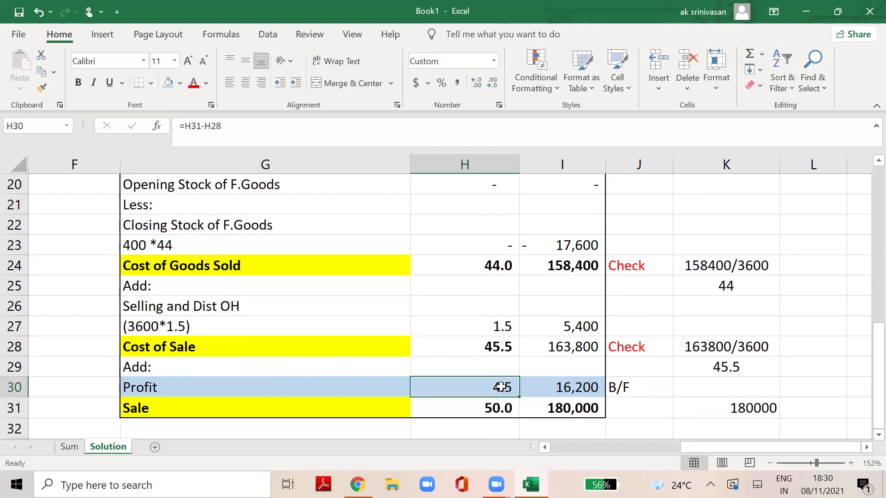
{"action": "left_click", "coordinate": [577, 349]}
{"action": "left_click", "coordinate": [576, 407]}
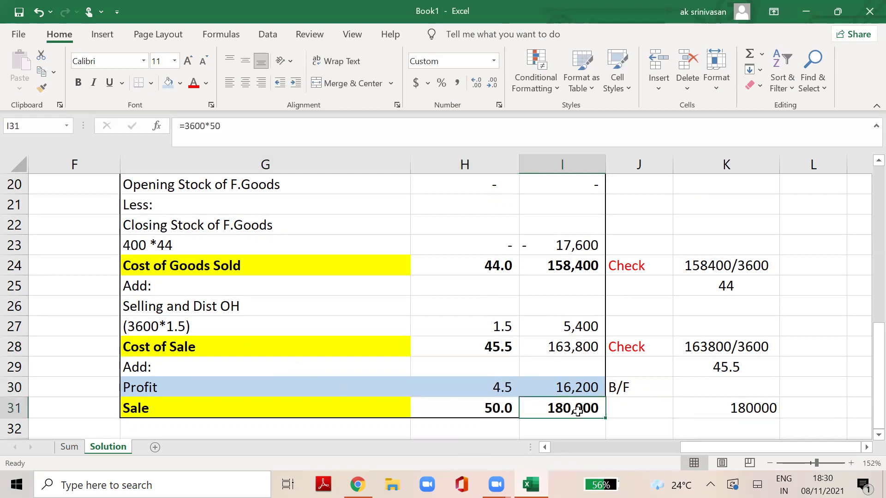
{"action": "left_click", "coordinate": [583, 388]}
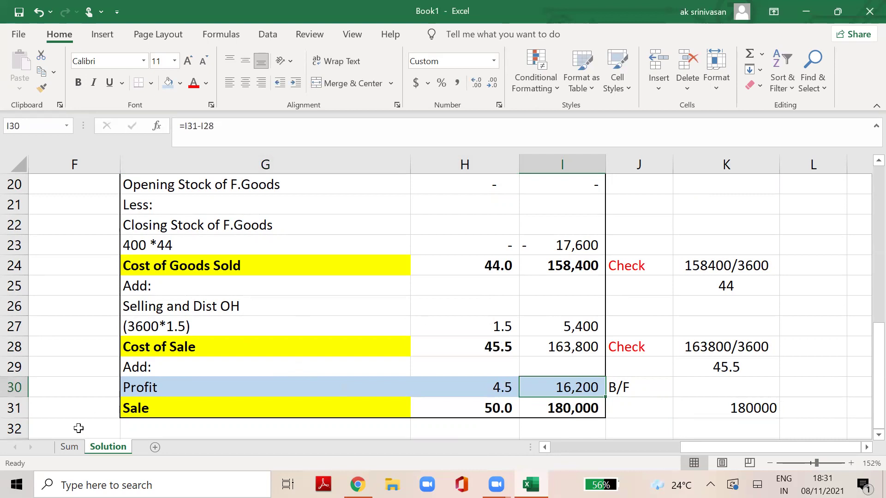
- Read what the question on the Sum sheet asks for and locate the Cost of Production per unit in the solution
{"action": "left_click", "coordinate": [72, 447]}
{"action": "left_click_drag", "start_coordinate": [874, 318], "coordinate": [874, 351]}
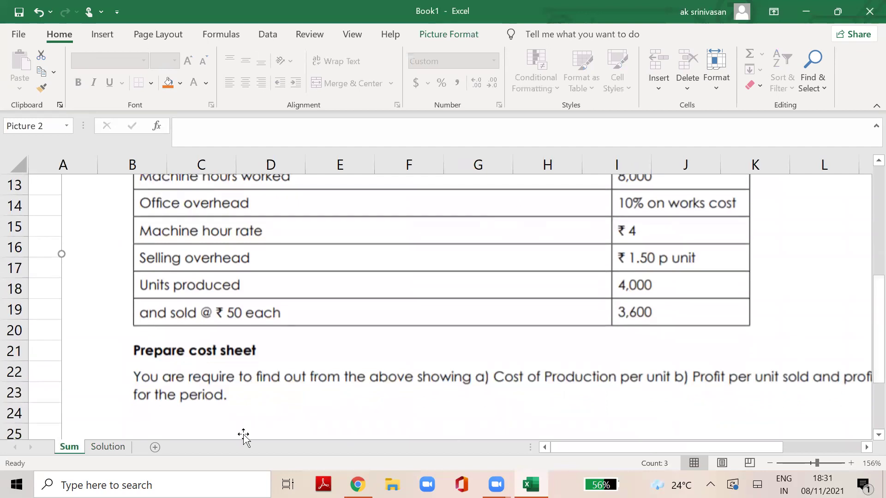
{"action": "left_click", "coordinate": [112, 447]}
{"action": "left_click", "coordinate": [501, 272]}
{"action": "key", "text": "Up"}
{"action": "key", "text": "Up"}
{"action": "key", "text": "Up"}
{"action": "key", "text": "Up"}
{"action": "key", "text": "Up"}
{"action": "key", "text": "Up"}
{"action": "key", "text": "Up"}
{"action": "key", "text": "Down"}
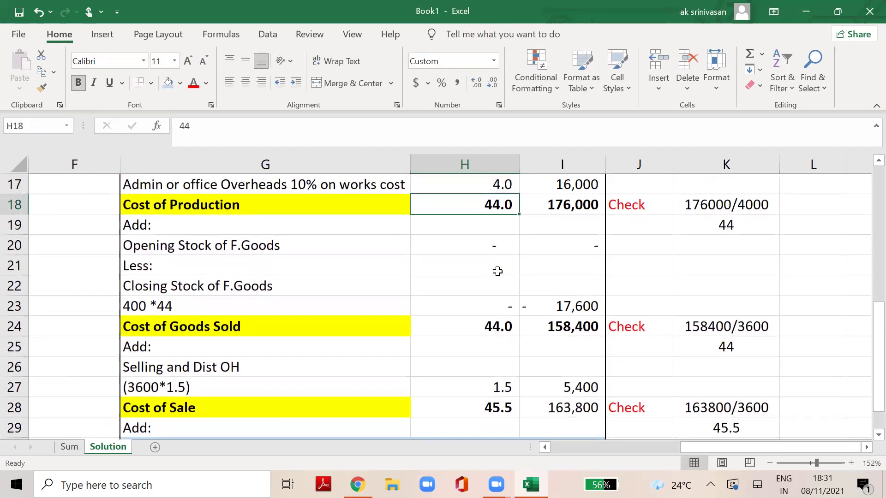
- Check requirement b) of the question and locate the Profit per unit and the total Profit in the solution
{"action": "left_click", "coordinate": [71, 447]}
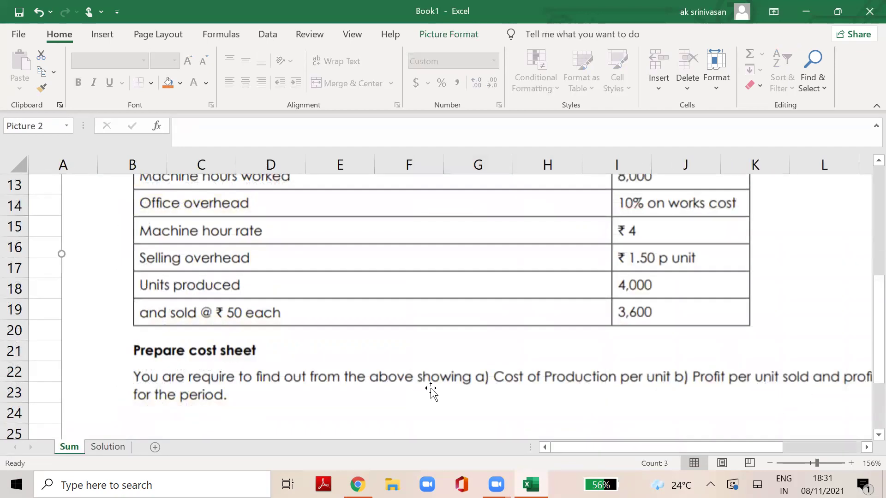
{"action": "left_click", "coordinate": [110, 448]}
{"action": "left_click_drag", "start_coordinate": [867, 353], "coordinate": [864, 385]}
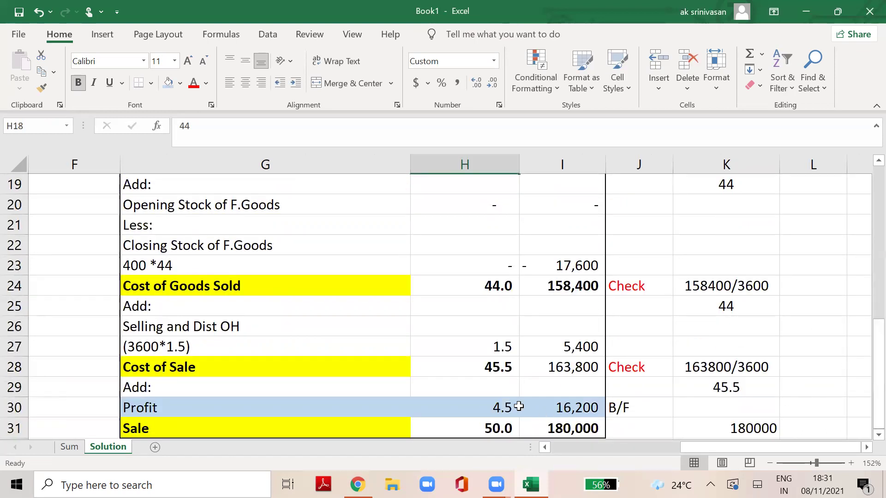
{"action": "left_click", "coordinate": [486, 406]}
{"action": "left_click", "coordinate": [566, 407]}
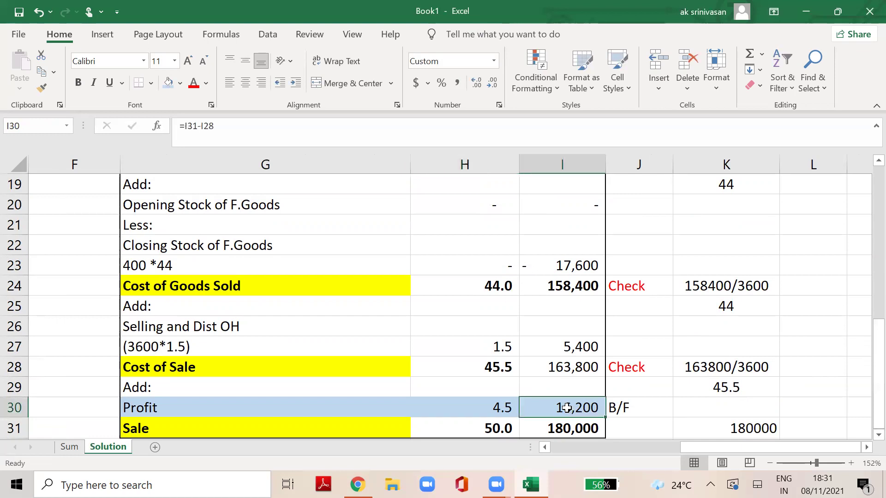
- View the printed answers below the question and compare answer (a) with the Cost of Production per unit in the solution
{"action": "left_click", "coordinate": [69, 445]}
{"action": "left_click_drag", "start_coordinate": [867, 346], "coordinate": [866, 395]}
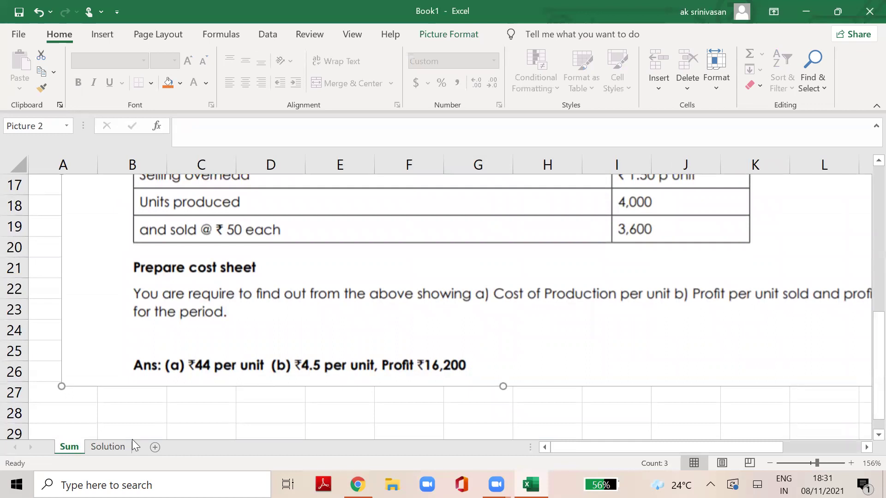
{"action": "left_click", "coordinate": [113, 450]}
{"action": "left_click", "coordinate": [480, 279]}
{"action": "key", "text": "Up"}
{"action": "key", "text": "Up"}
{"action": "key", "text": "Up"}
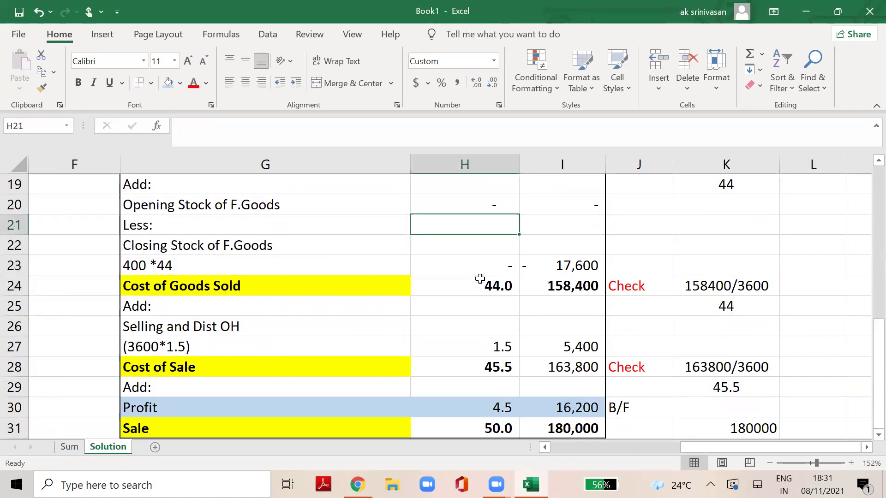
{"action": "key", "text": "Up"}
{"action": "key", "text": "Up"}
{"action": "key", "text": "Up"}
{"action": "key", "text": "Up"}
{"action": "key", "text": "Down"}
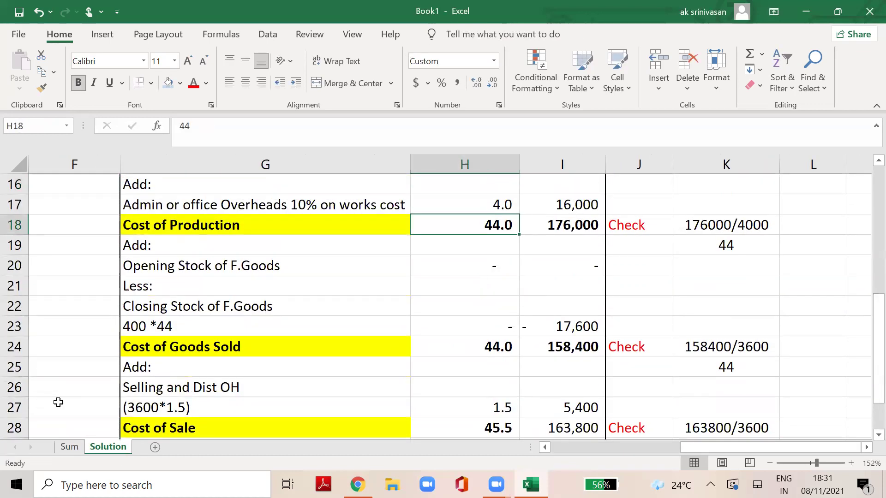
- Compare printed answer (b) with the per-unit and total figures in the solution's Profit row
{"action": "left_click", "coordinate": [69, 446]}
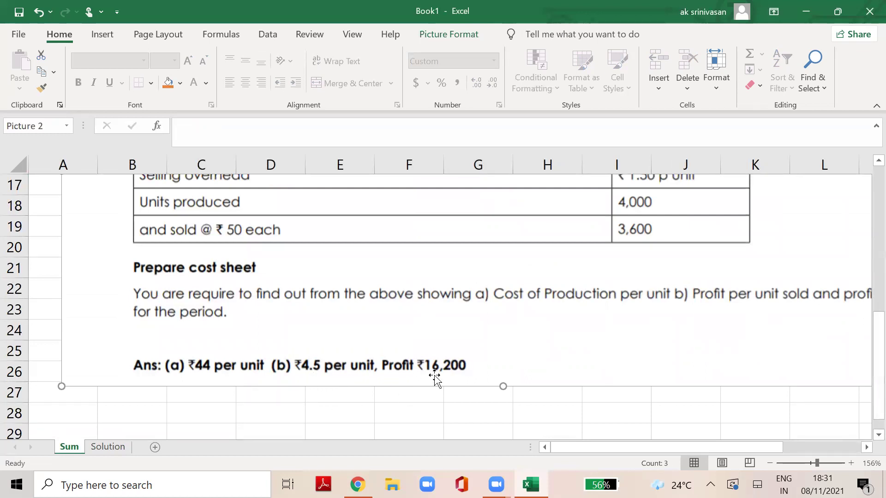
{"action": "left_click", "coordinate": [116, 450]}
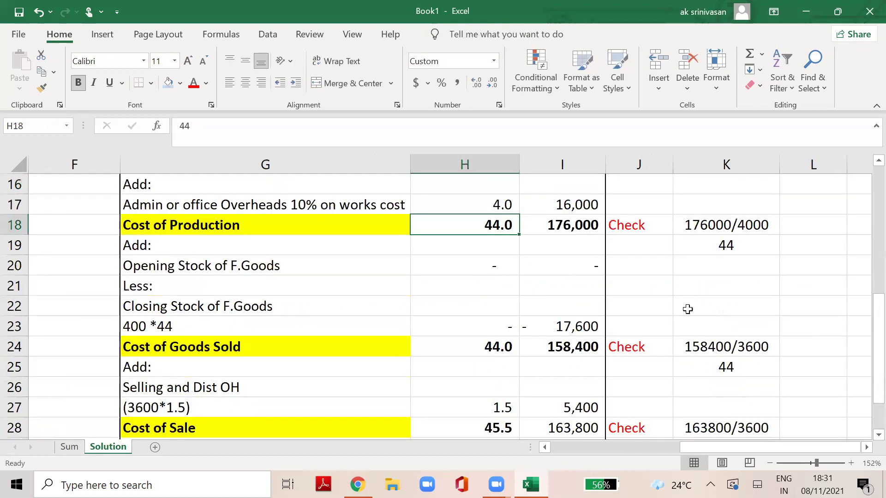
{"action": "left_click_drag", "start_coordinate": [876, 321], "coordinate": [865, 361]}
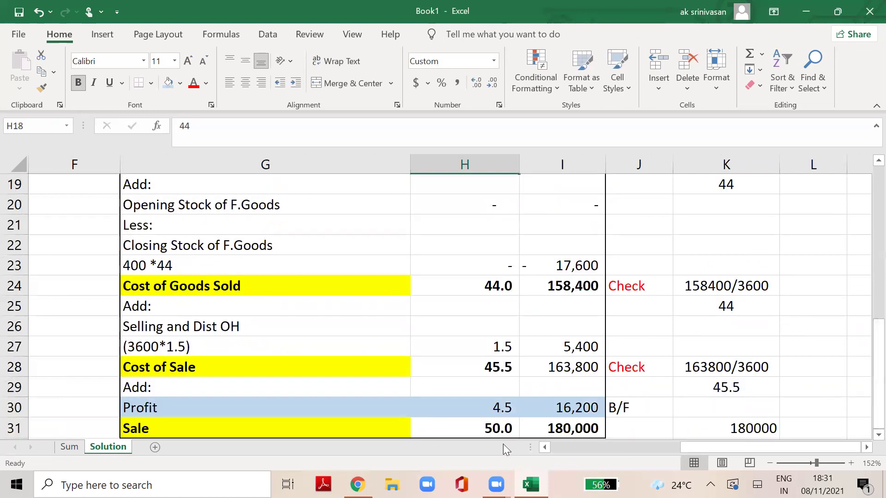
{"action": "left_click", "coordinate": [500, 407]}
{"action": "left_click", "coordinate": [581, 401]}
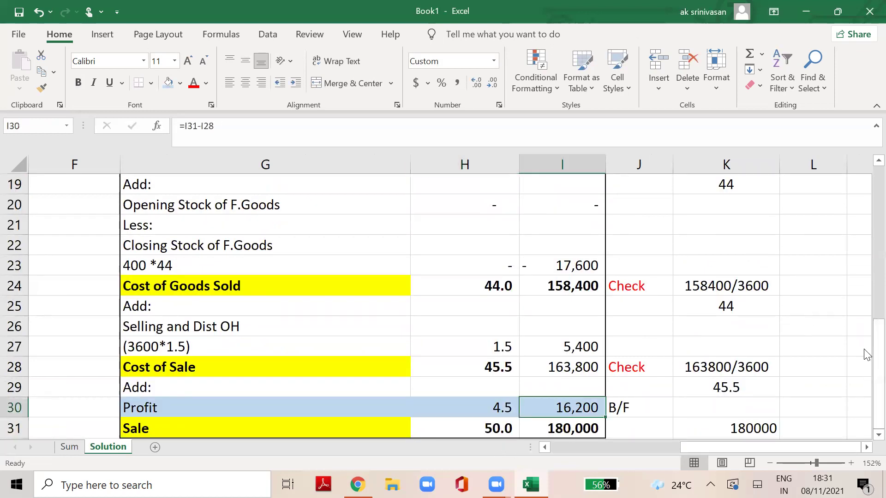
- Review the given units, the question and the whole cost sheet once more, from Direct Materials down to Sale
{"action": "left_click_drag", "start_coordinate": [866, 362], "coordinate": [872, 200]}
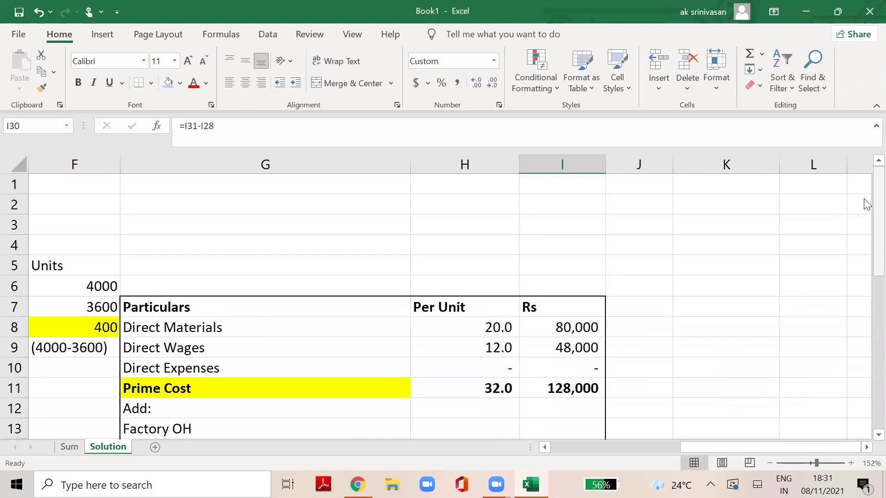
{"action": "left_click_drag", "start_coordinate": [774, 447], "coordinate": [131, 453]}
{"action": "left_click", "coordinate": [78, 443]}
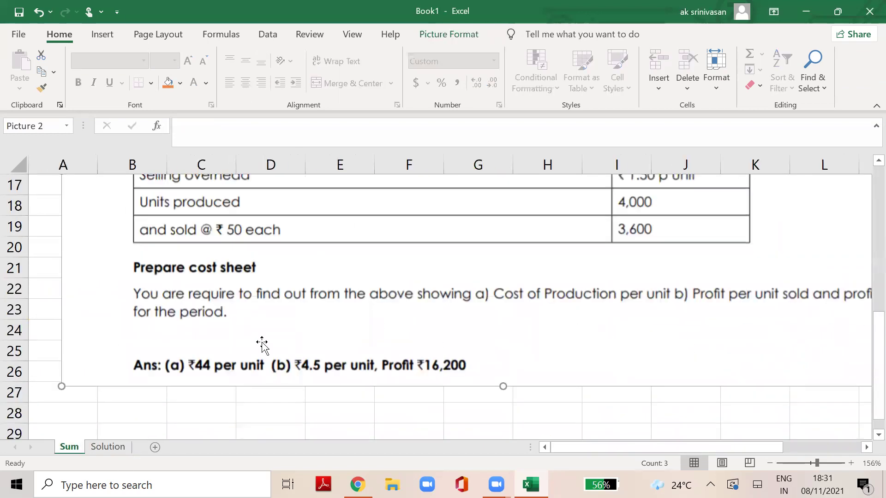
{"action": "left_click", "coordinate": [125, 452]}
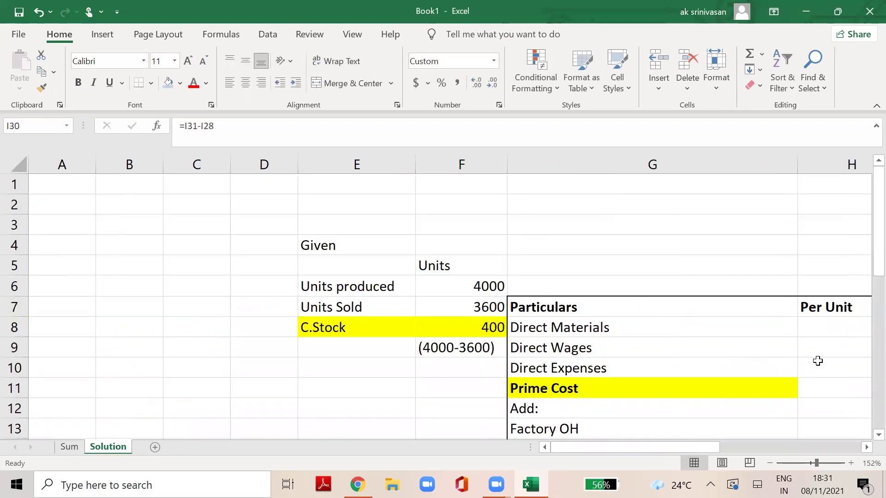
{"action": "left_click_drag", "start_coordinate": [668, 449], "coordinate": [754, 444]}
{"action": "left_click_drag", "start_coordinate": [866, 210], "coordinate": [865, 429]}
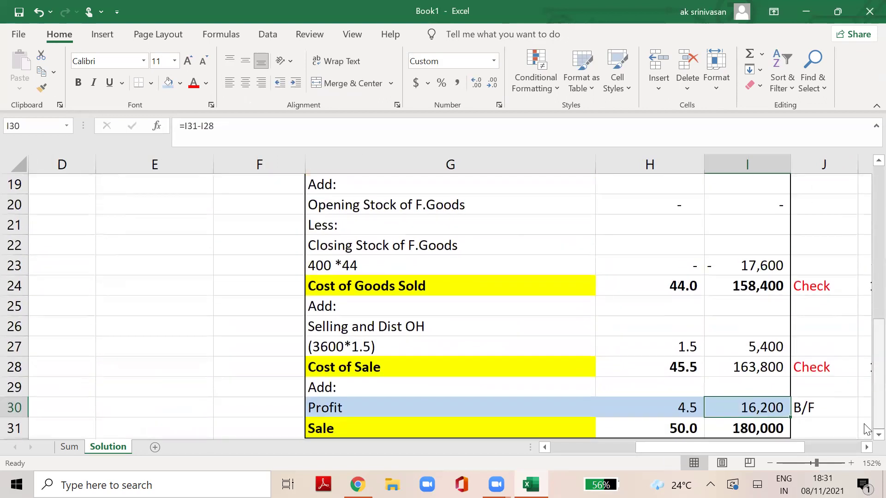
{"action": "scroll", "coordinate": [864, 432], "scroll_direction": "down", "scroll_amount": 1}
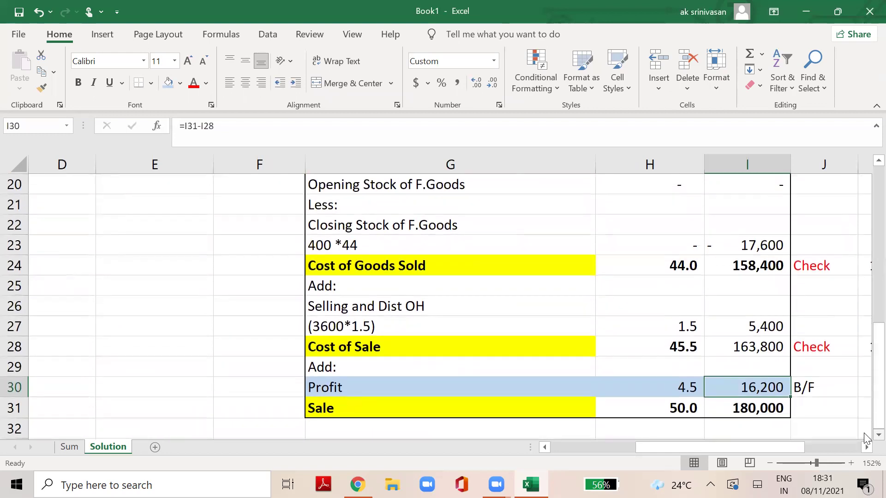